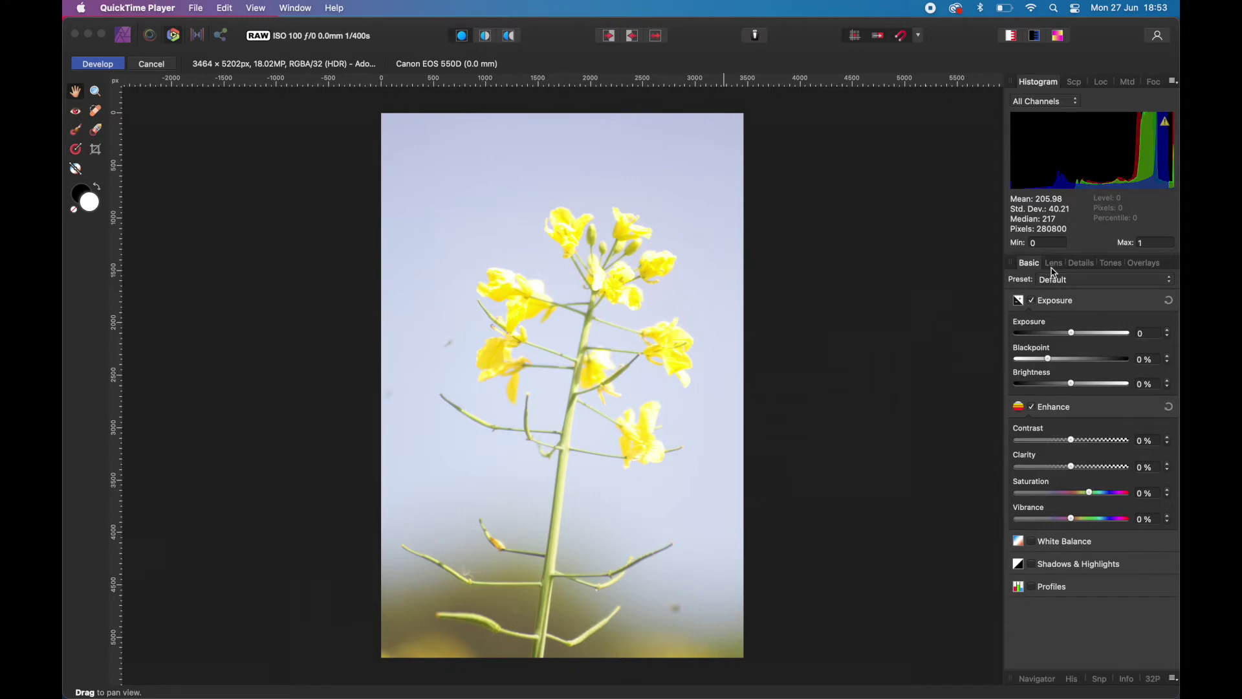
click(1055, 267)
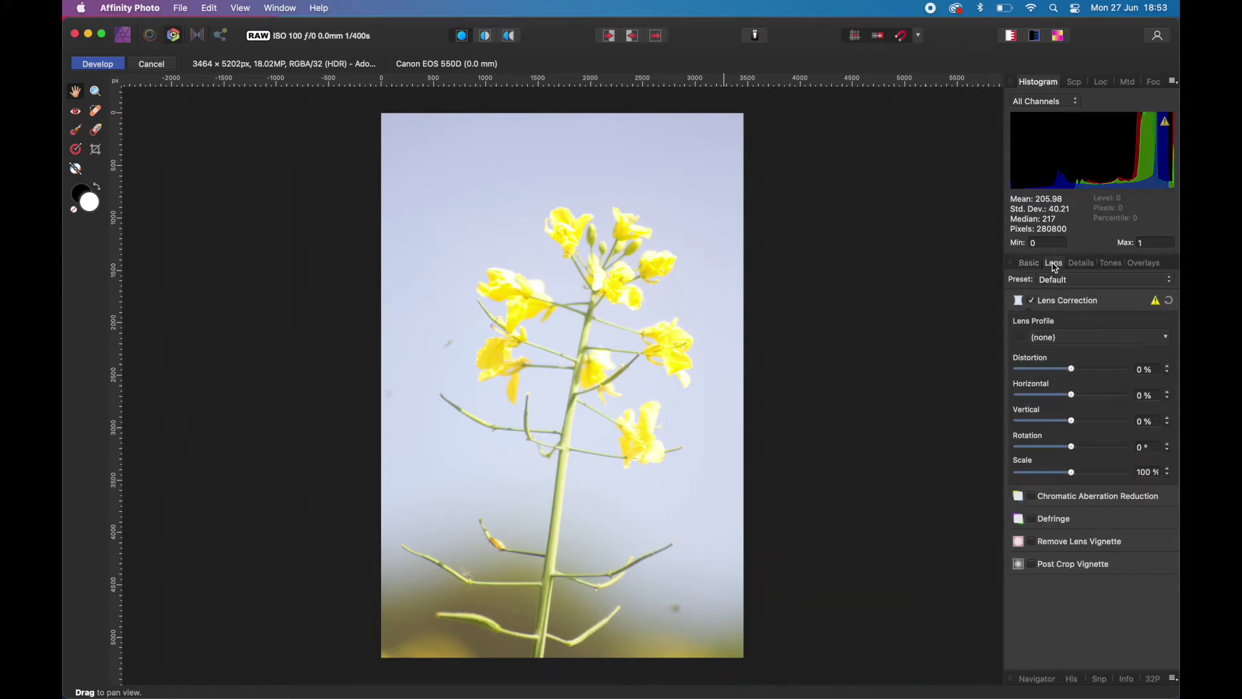
click(1080, 263)
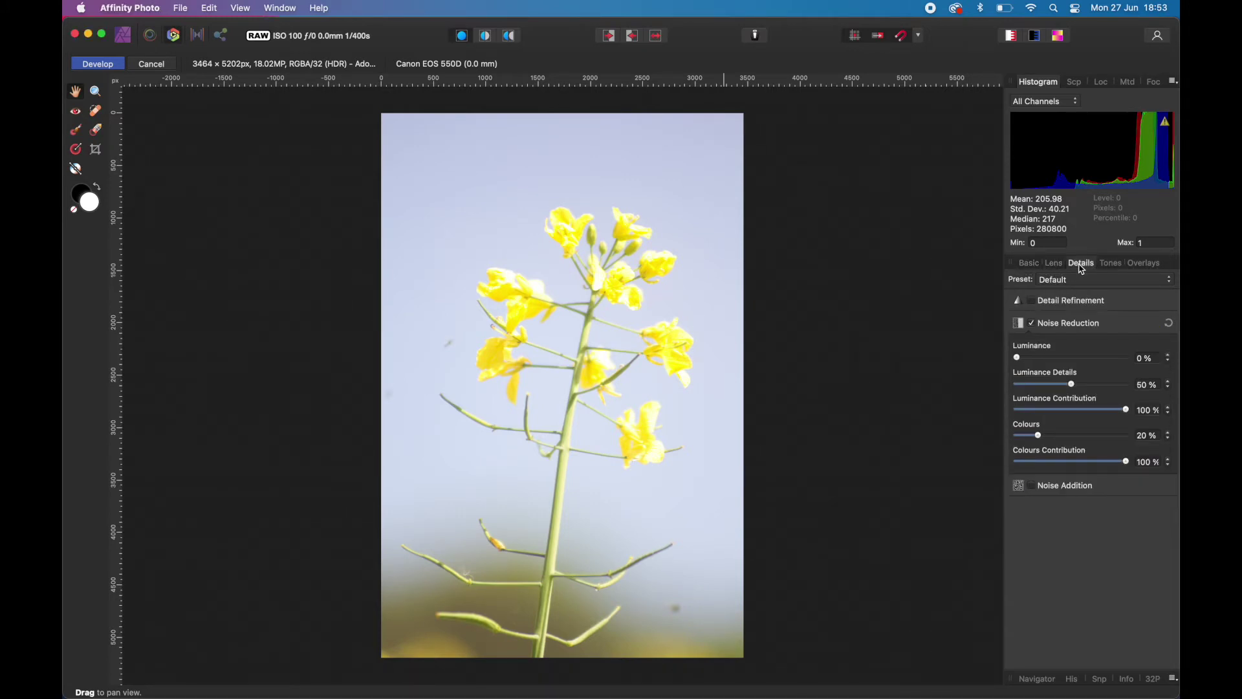
click(1112, 264)
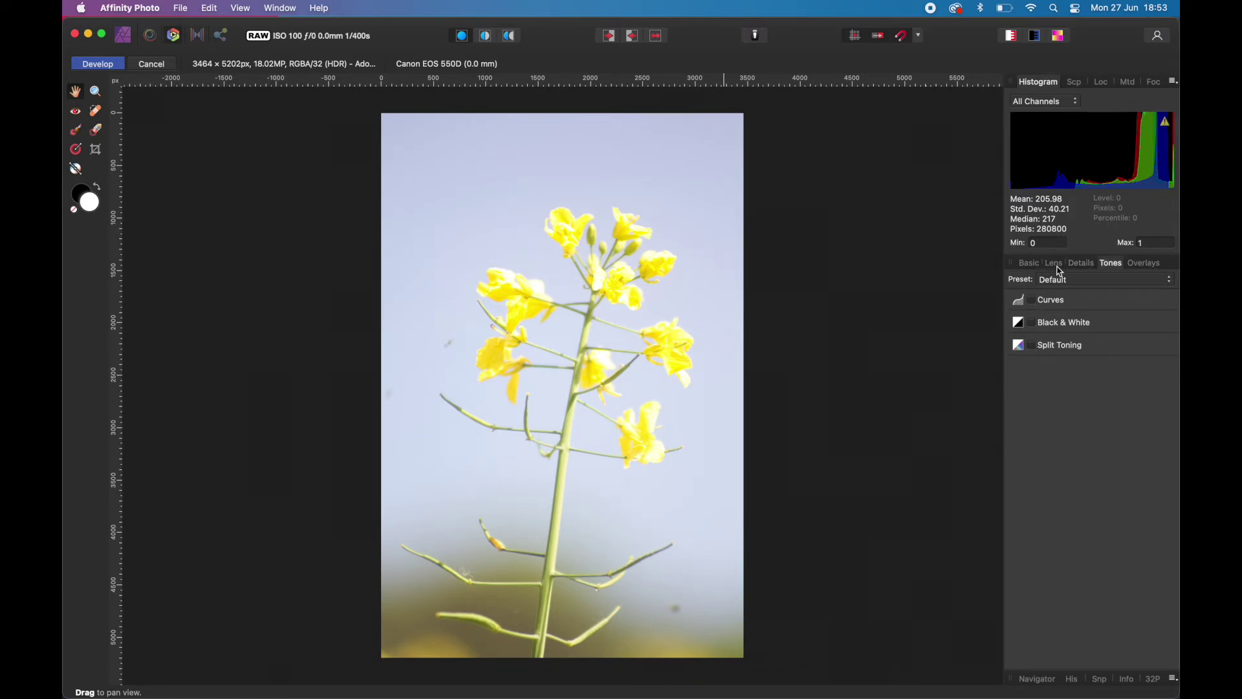
click(1144, 265)
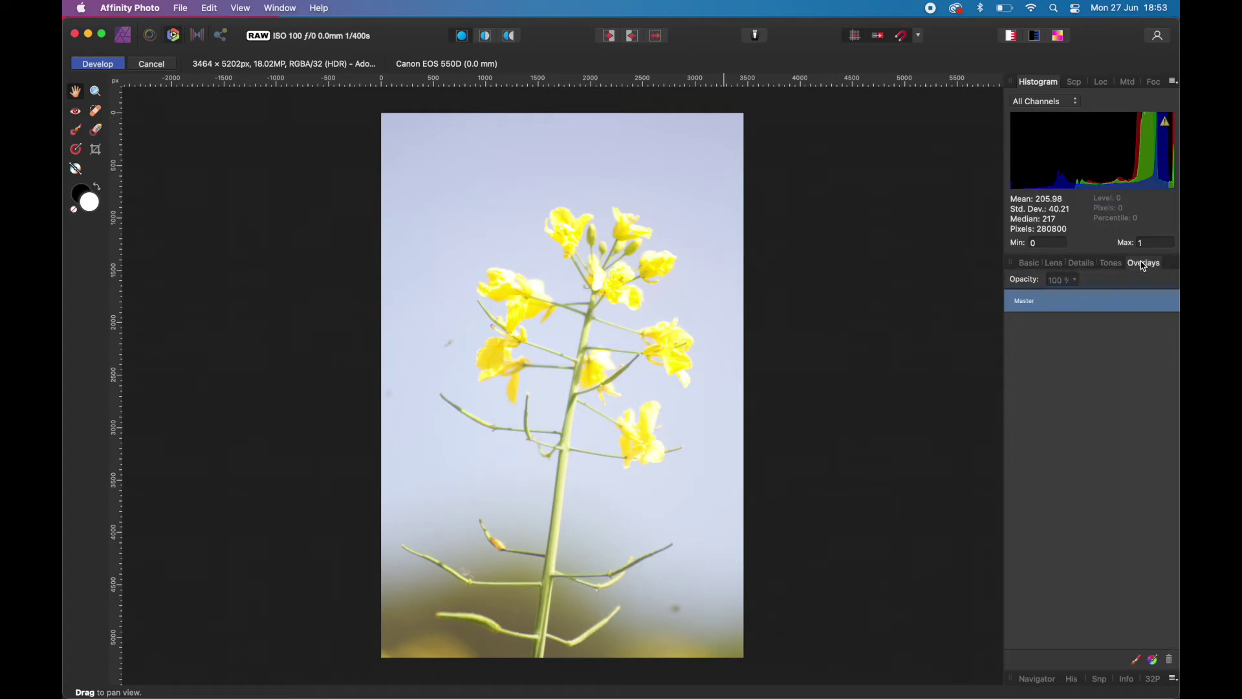
click(1030, 265)
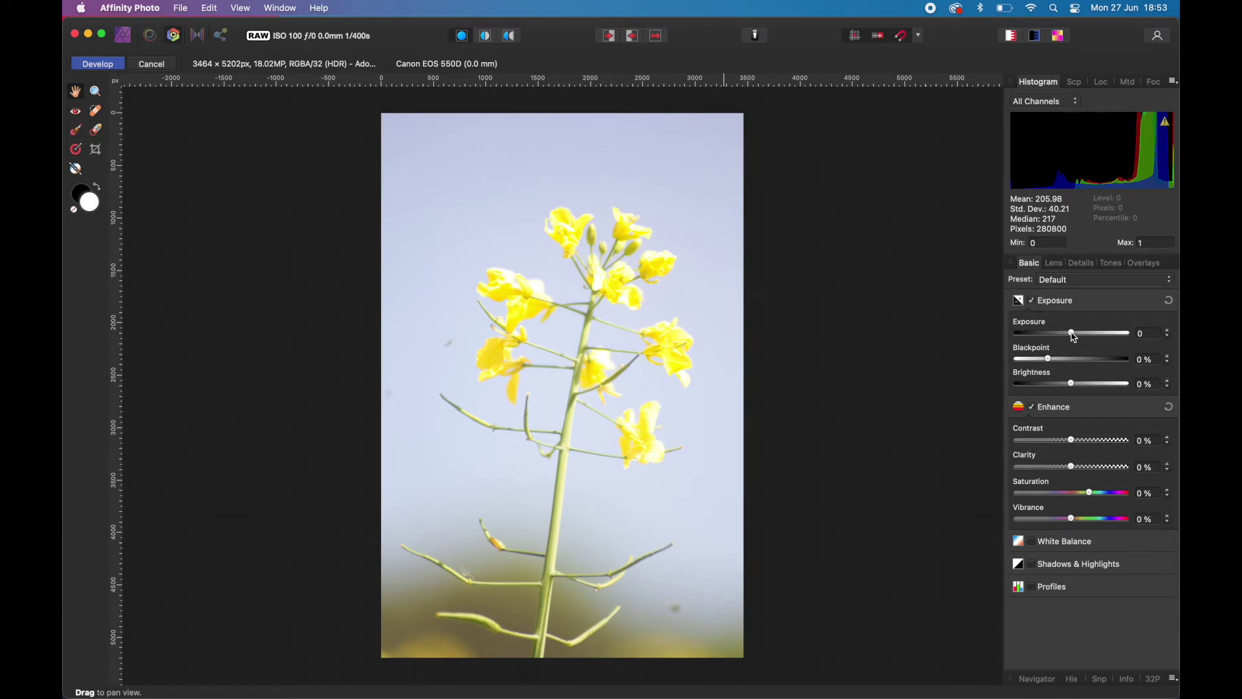
- Lower the exposure to about -1.774 to deepen the sky and turn on Show Clipped Highlights
mouse_move(1073, 336)
mouse_down()
mouse_move(1090, 334)
mouse_move(1045, 335)
mouse_move(1055, 339)
mouse_up()
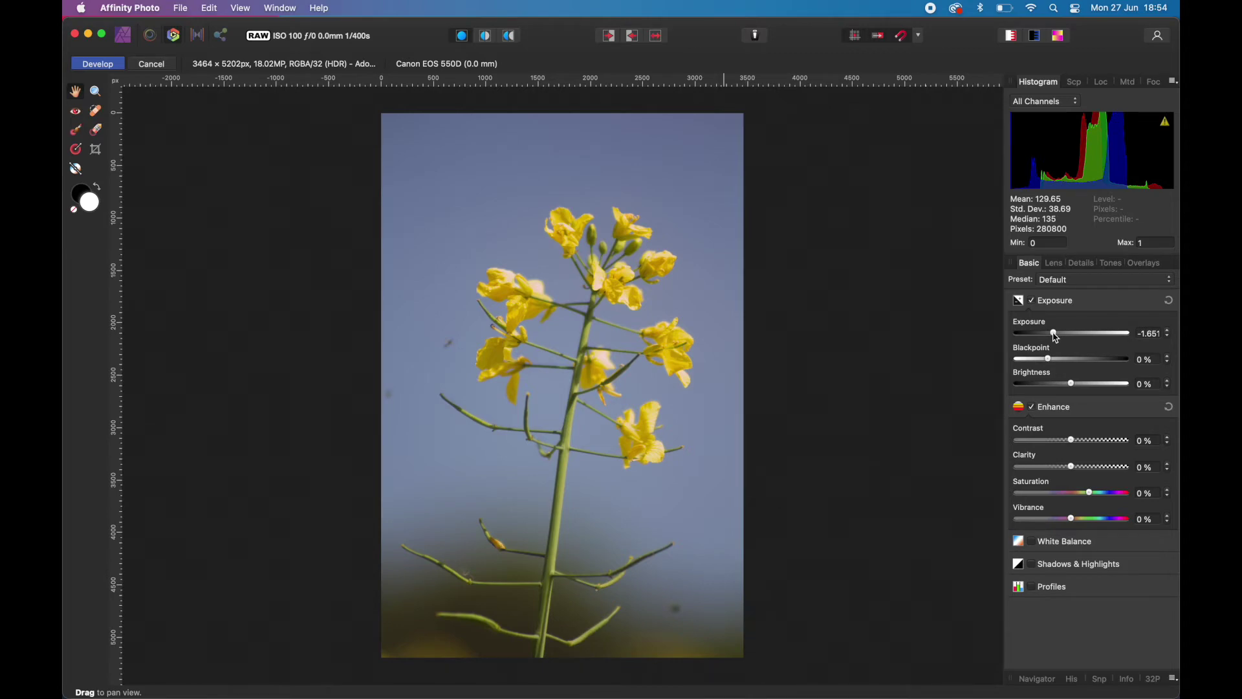
mouse_move(1056, 337)
mouse_down()
mouse_move(1077, 335)
mouse_move(1021, 335)
mouse_move(1074, 336)
mouse_move(1056, 337)
mouse_up()
drag(1056, 337, 1055, 337)
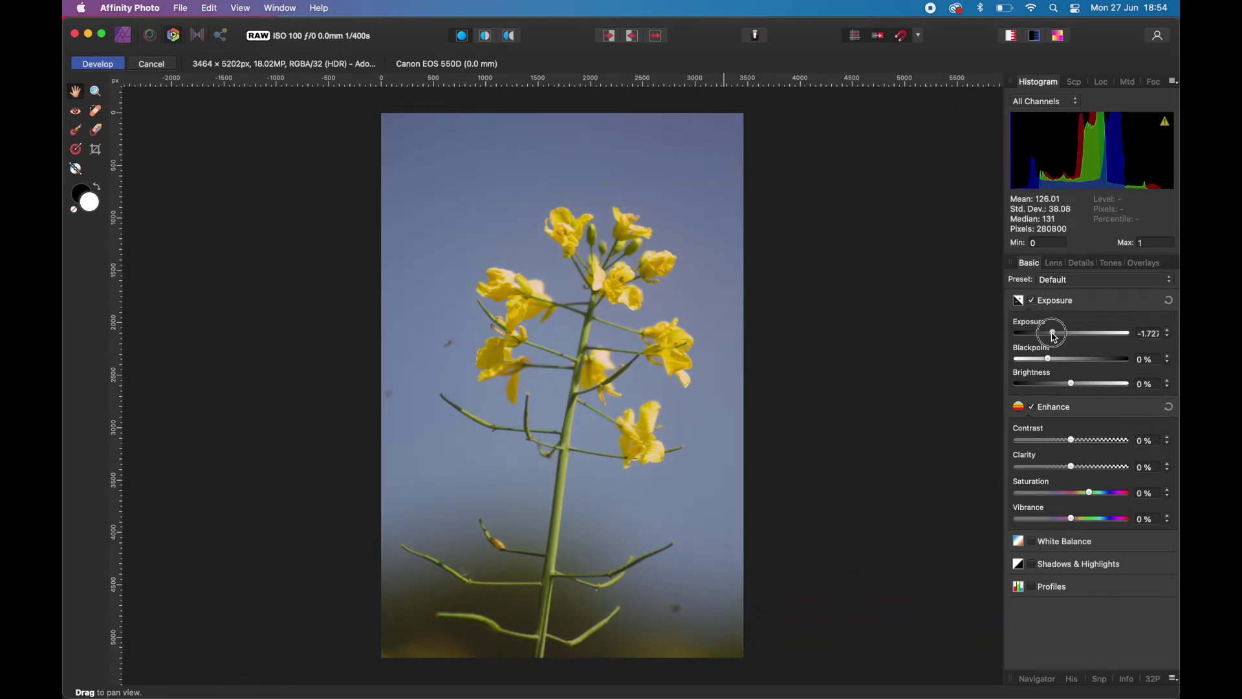
drag(1056, 337, 1054, 337)
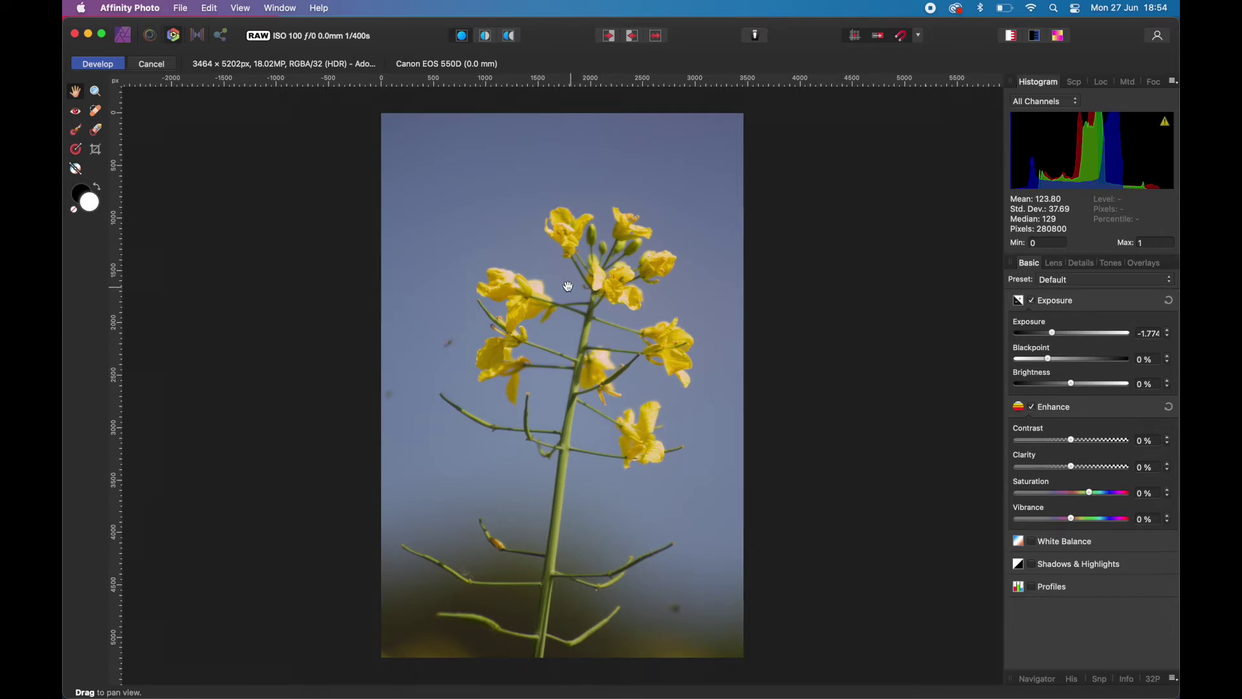
scroll(599, 278, up, 10)
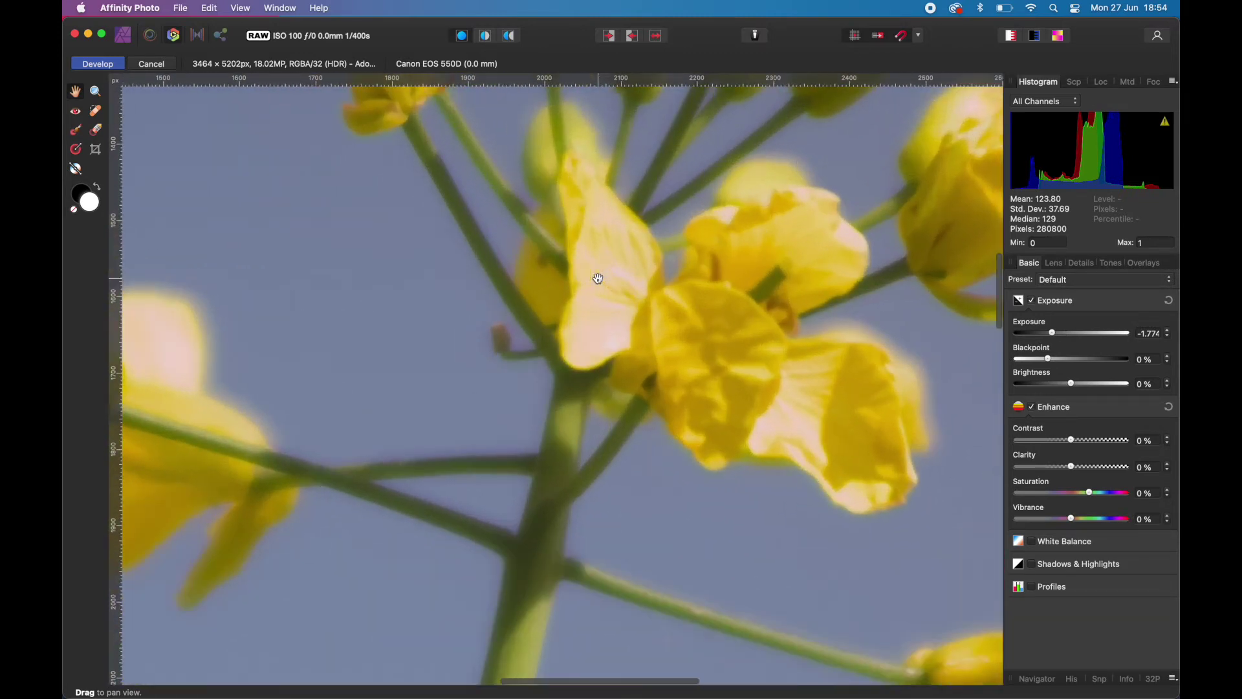
scroll(599, 278, down, 10)
scroll(598, 279, down, 5)
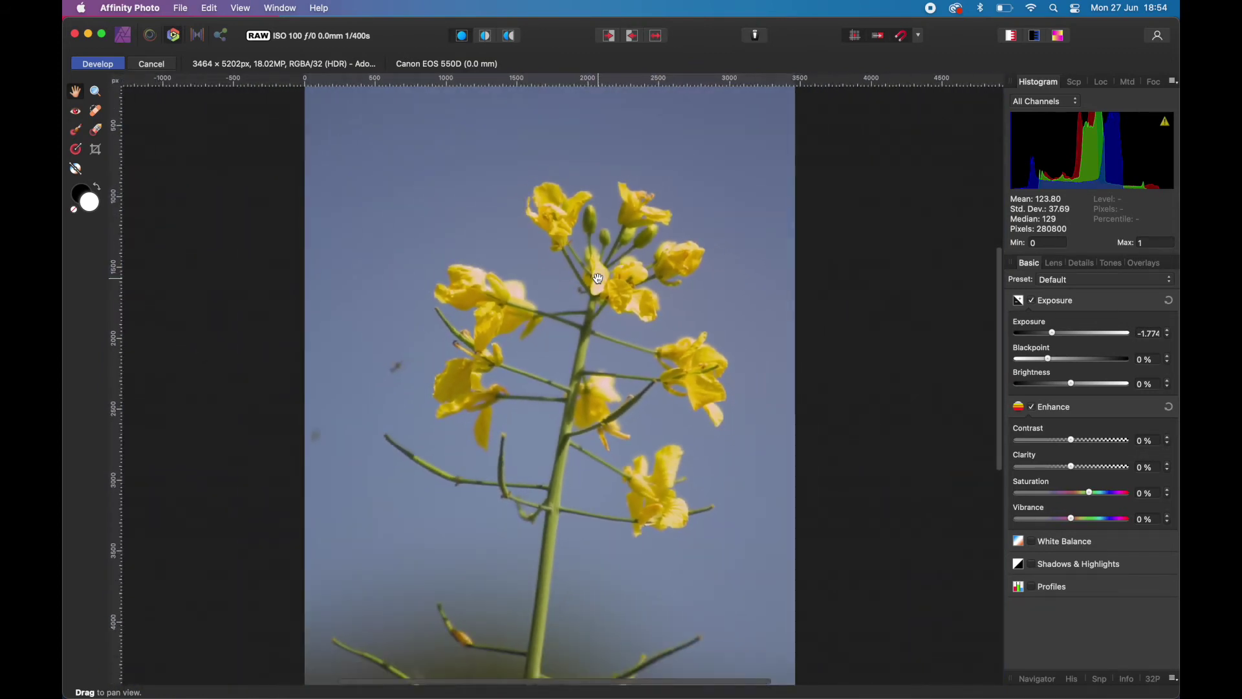
scroll(599, 279, up, 1)
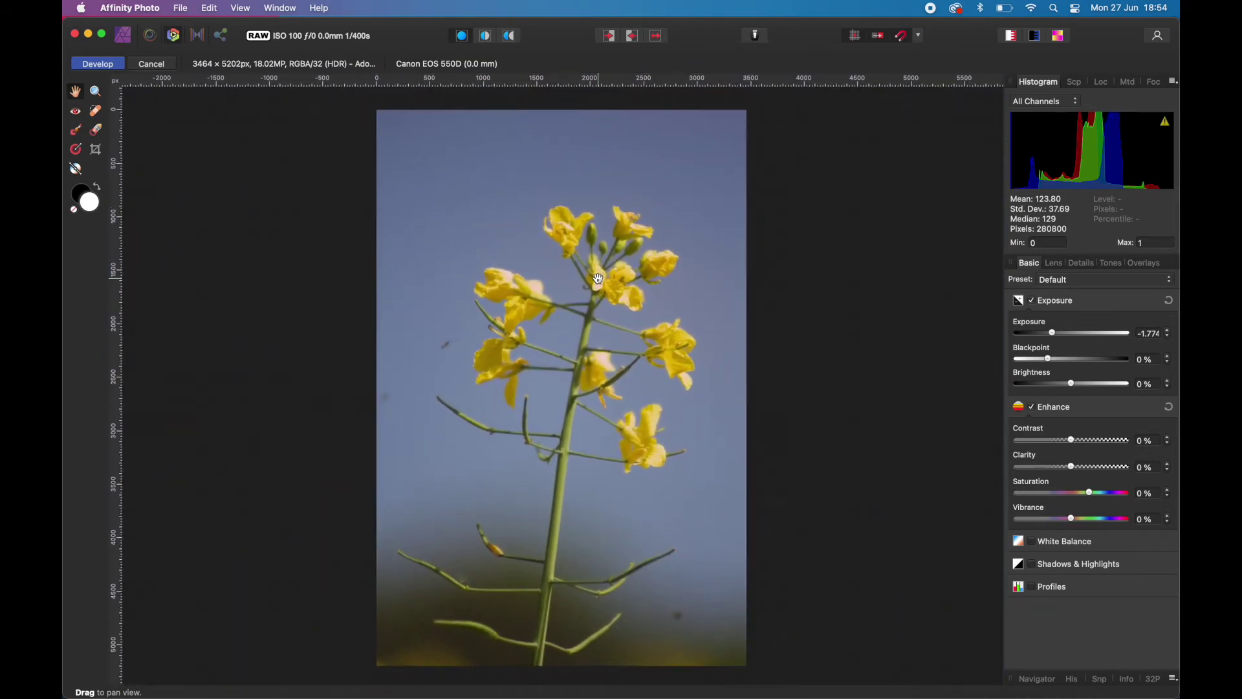
click(1013, 42)
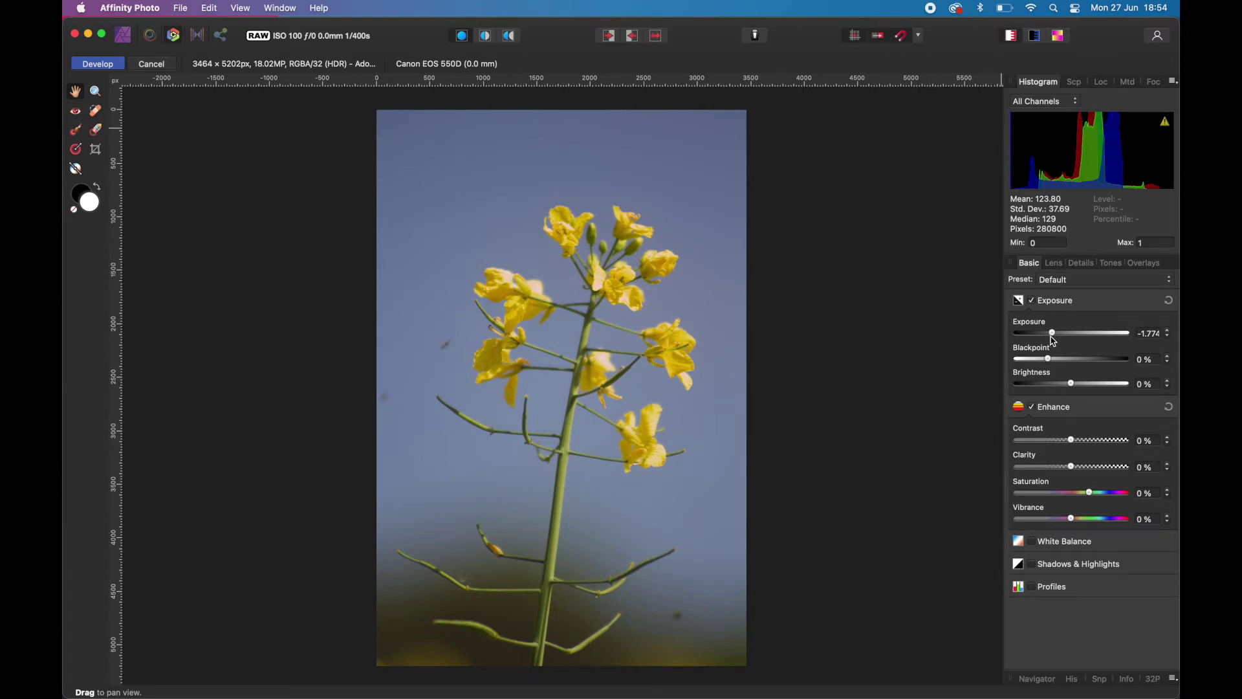
- Nudge exposure down to about -1.85, set Blackpoint to 4% and Brightness to 2%
mouse_move(1053, 337)
mouse_down()
mouse_move(1080, 339)
mouse_move(1055, 341)
mouse_up()
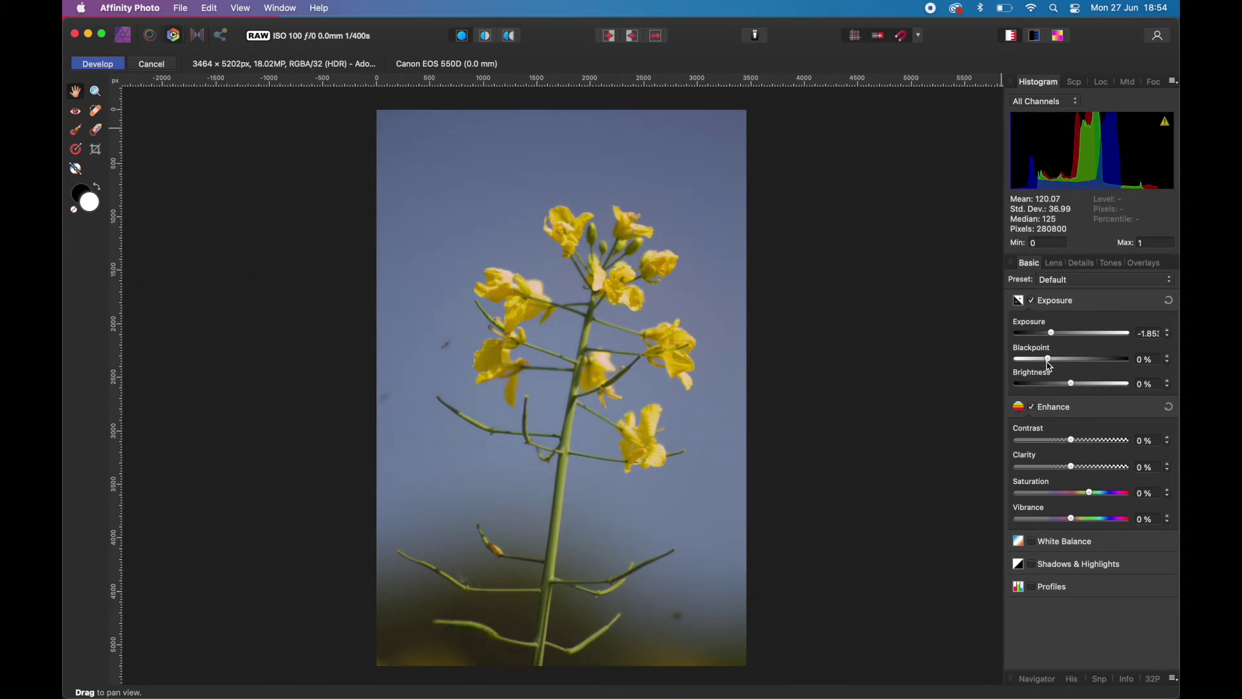
drag(1050, 365, 1064, 366)
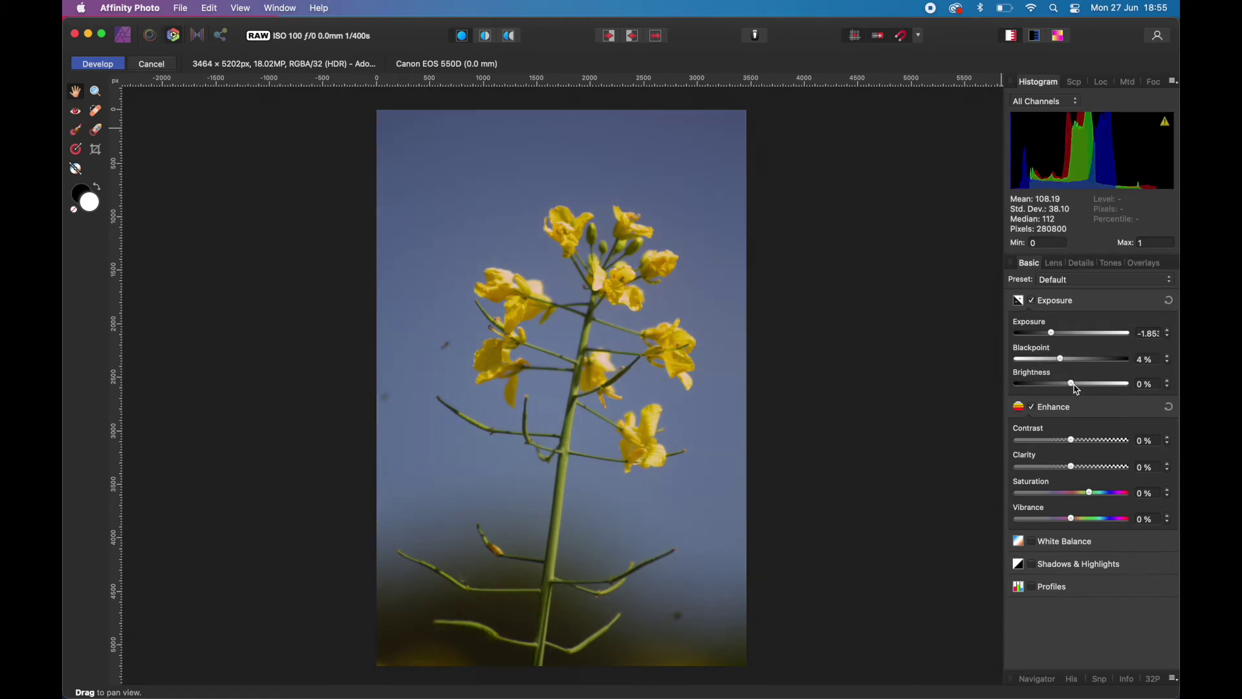
mouse_move(1075, 388)
mouse_down()
mouse_move(1089, 387)
mouse_move(1049, 388)
mouse_move(1084, 392)
mouse_up()
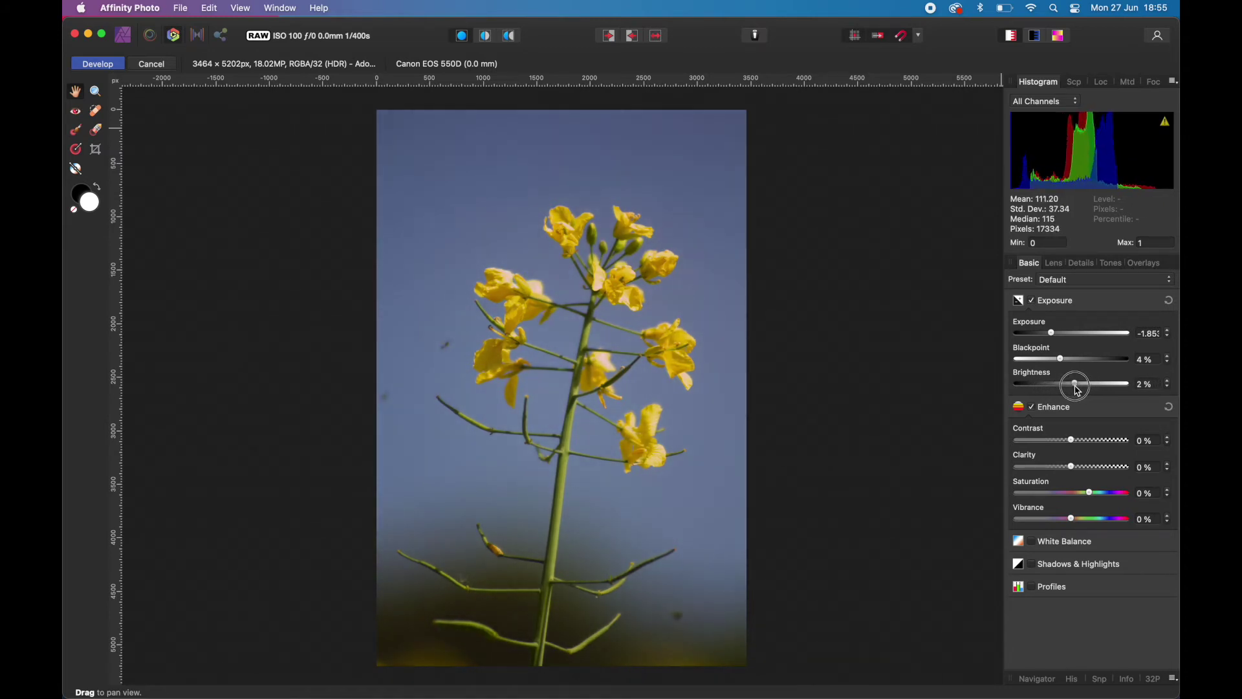
drag(1077, 391, 1080, 391)
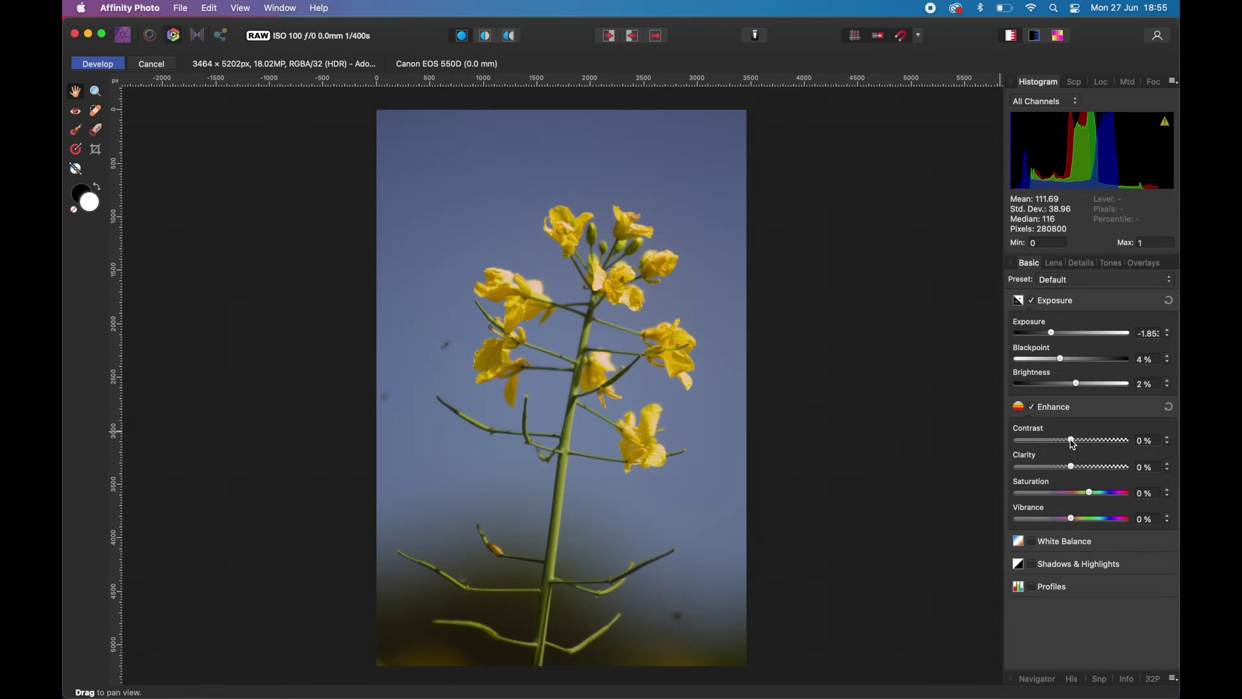
- Set Enhance values to Contrast 8%, Clarity 28%, Saturation 9% and Vibrance 3%
drag(1073, 445, 1075, 467)
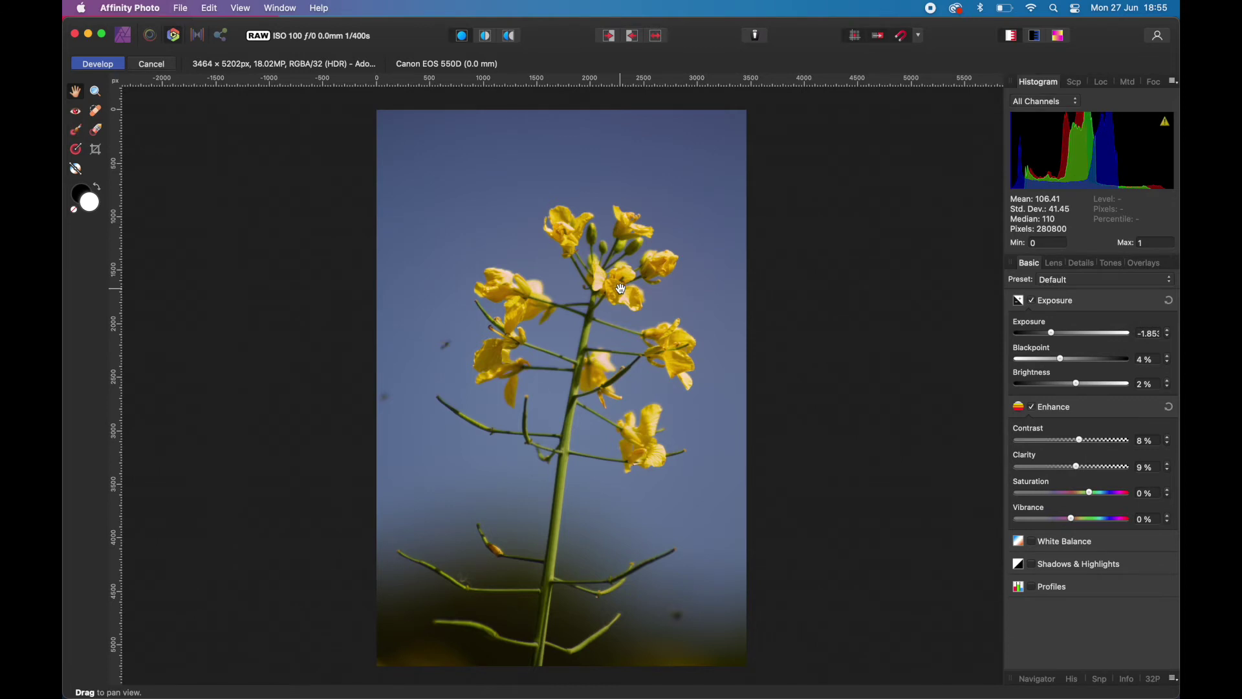
scroll(621, 289, up, 10)
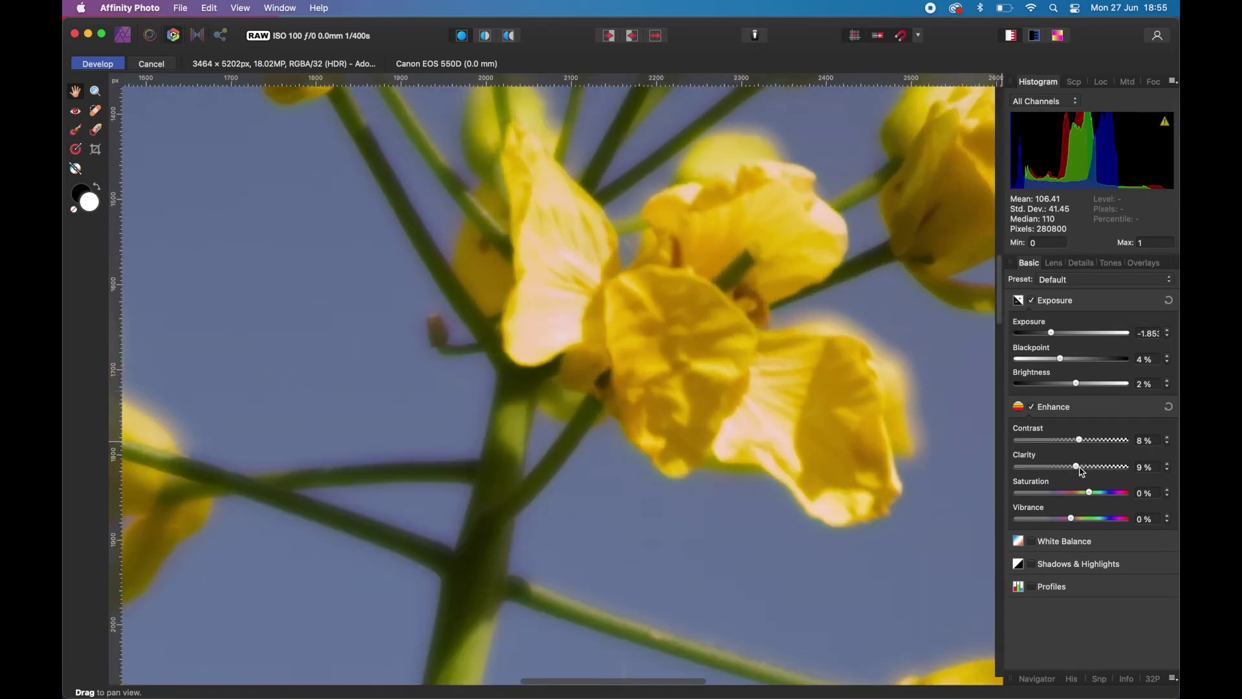
mouse_move(1080, 469)
mouse_down()
mouse_move(1062, 466)
mouse_move(1092, 471)
mouse_up()
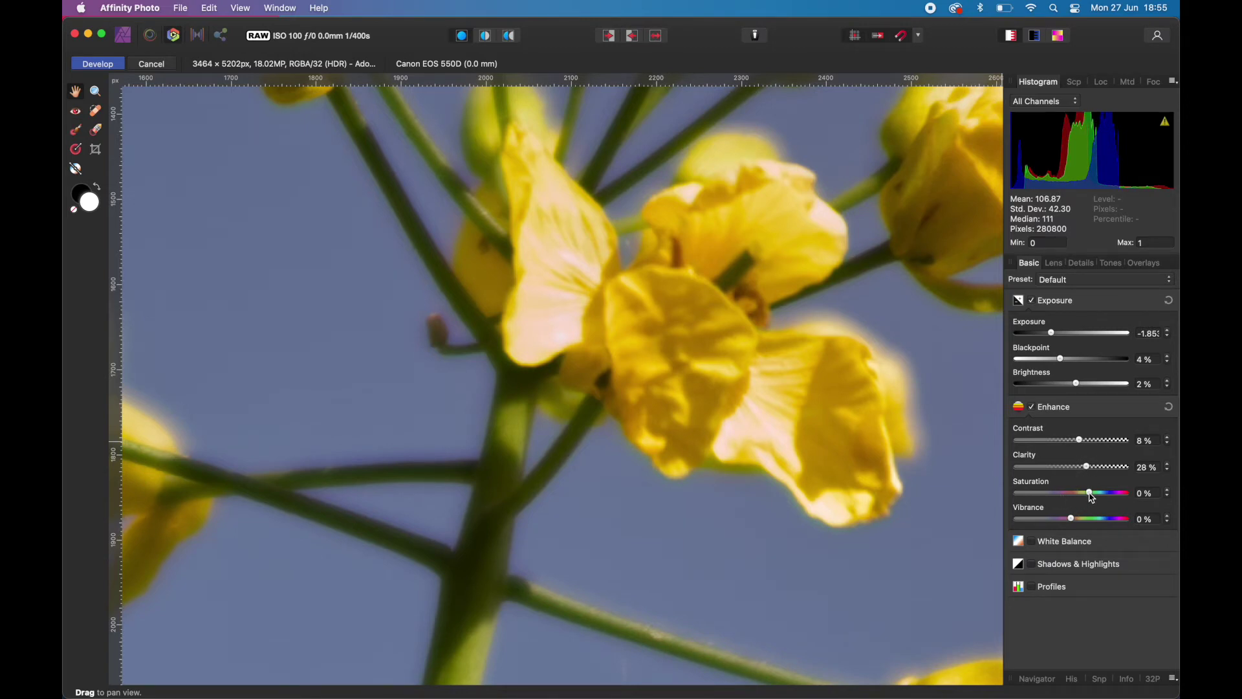
drag(1091, 496, 1094, 496)
scroll(705, 488, down, 4)
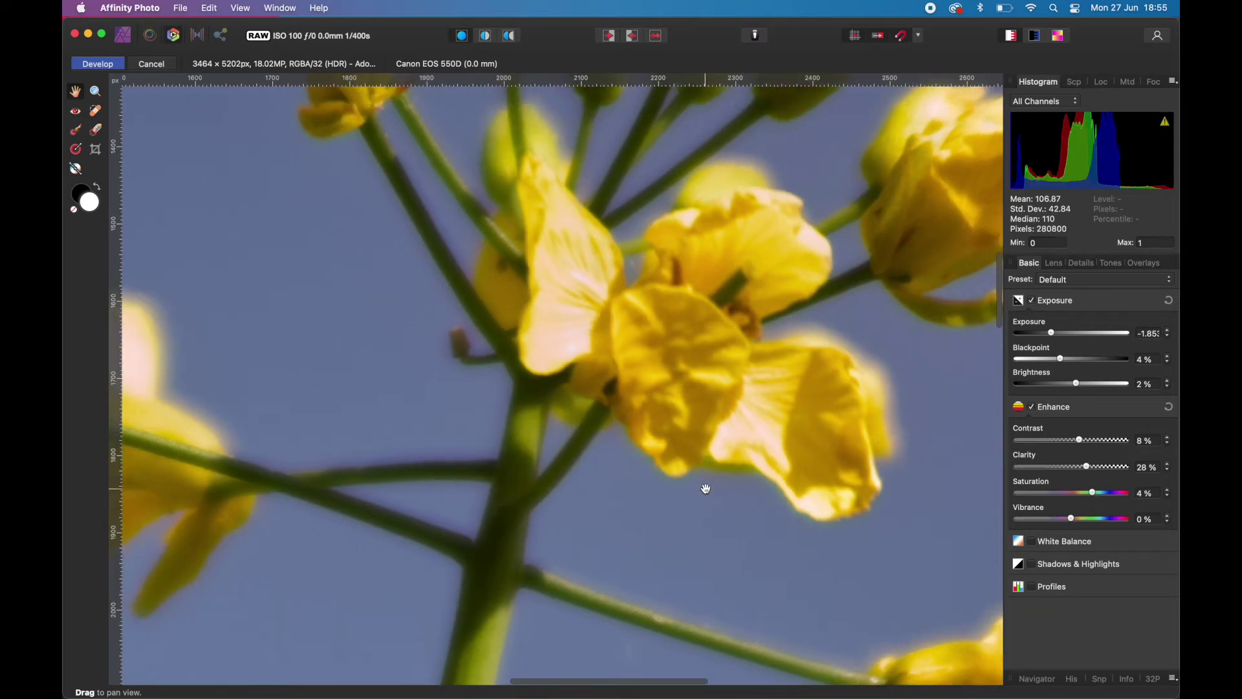
scroll(705, 488, down, 1)
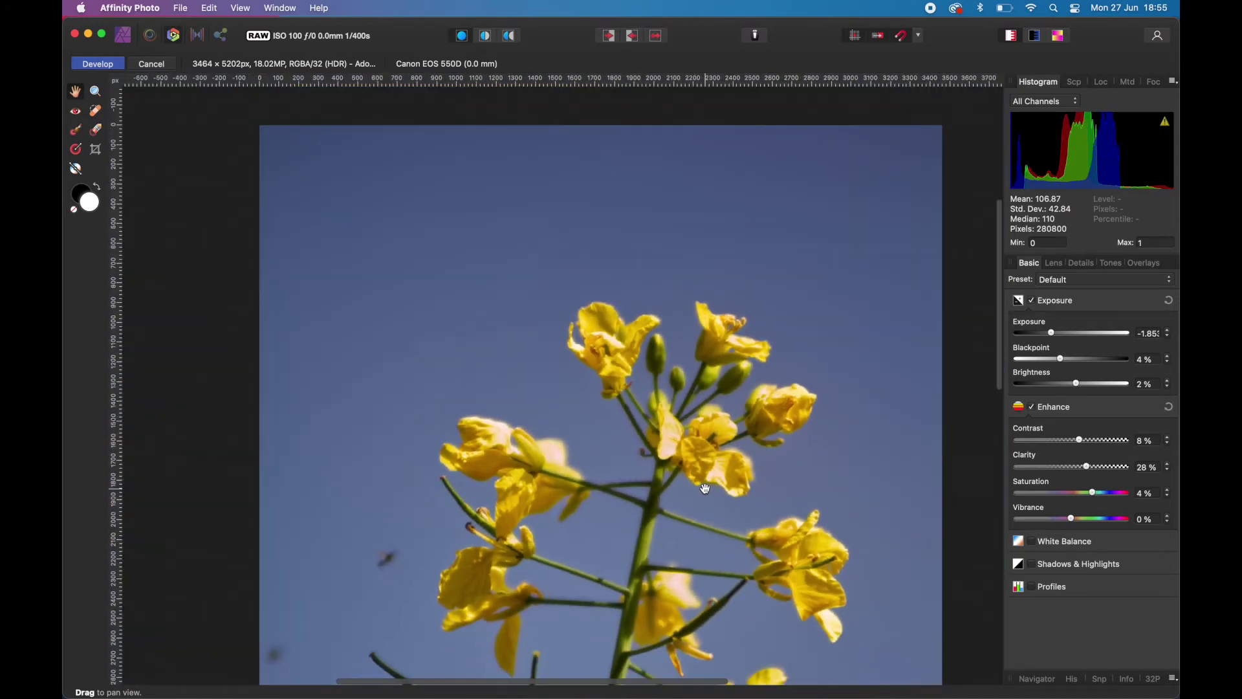
scroll(705, 489, down, 3)
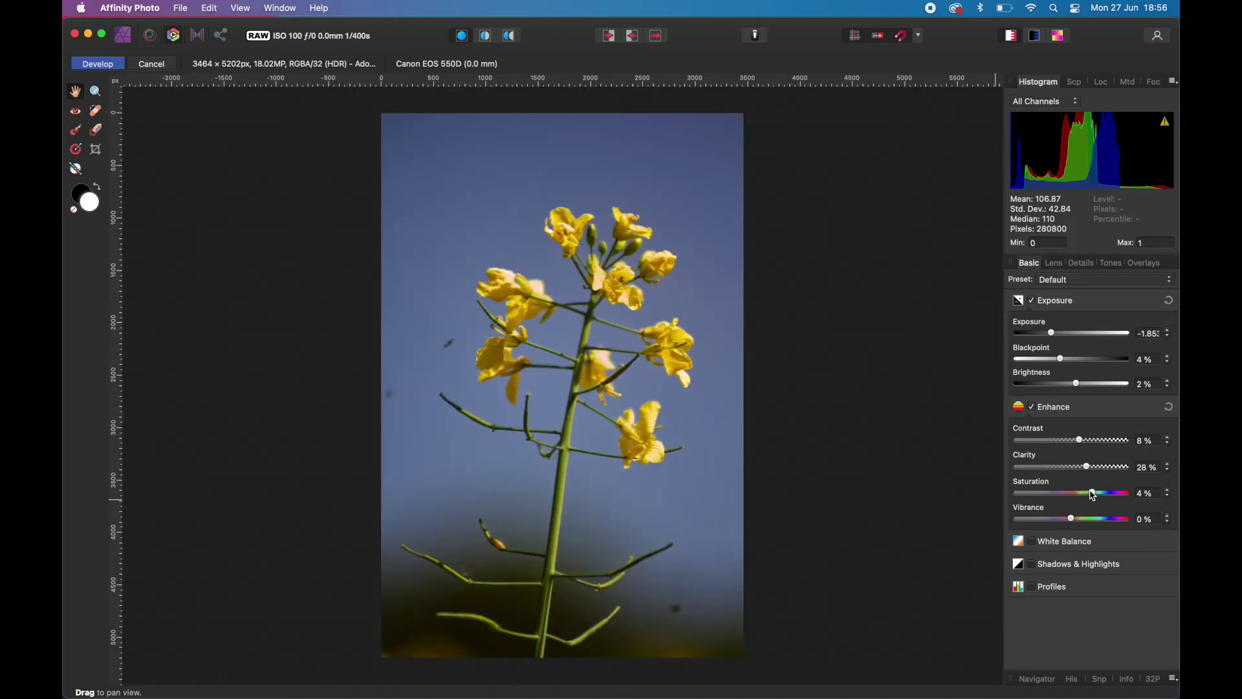
drag(1093, 495, 1077, 521)
- Enable Shadows & Highlights and try small shadow and highlight adjustments
click(1054, 567)
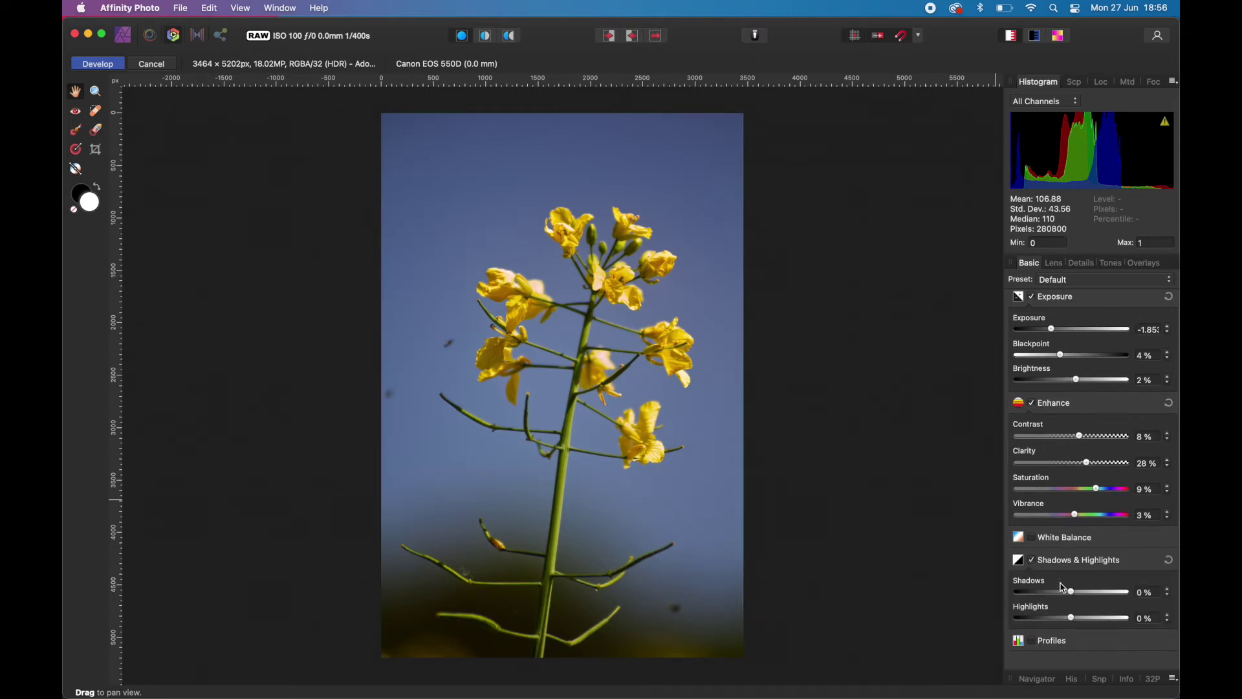
drag(1073, 599, 1069, 601)
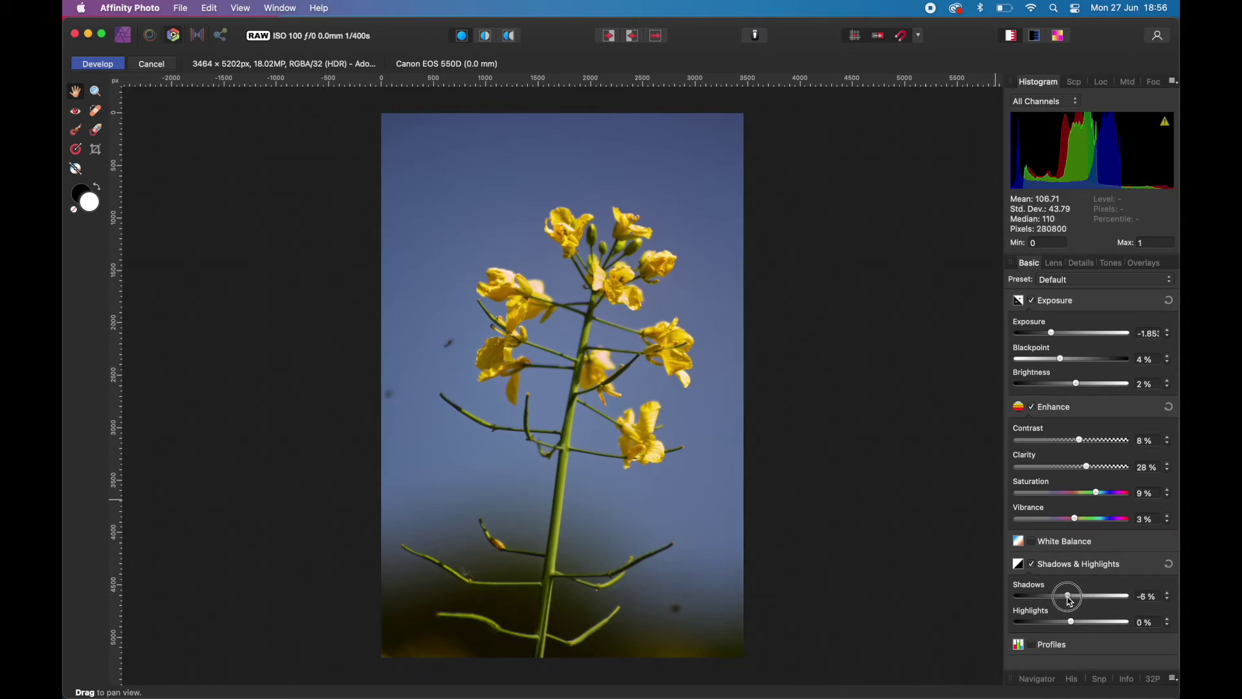
drag(1072, 624, 1077, 625)
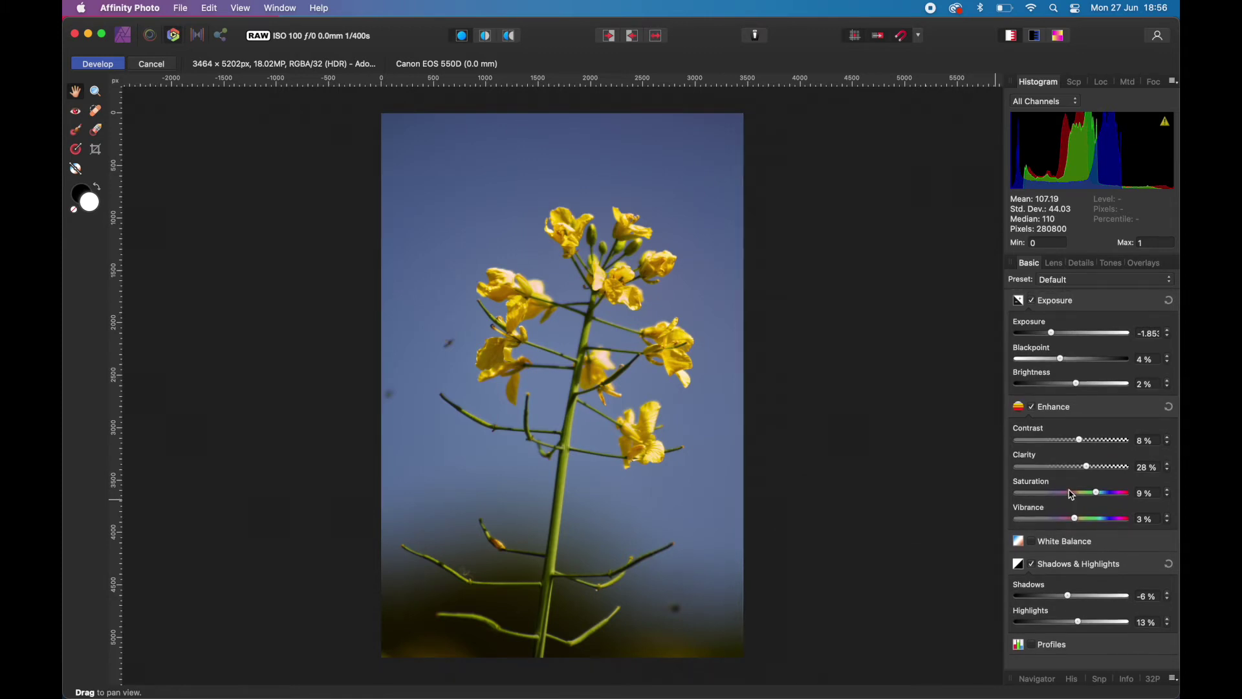
- Review the Lens and Details noise reduction settings while zooming into the sky to check noise
click(1054, 264)
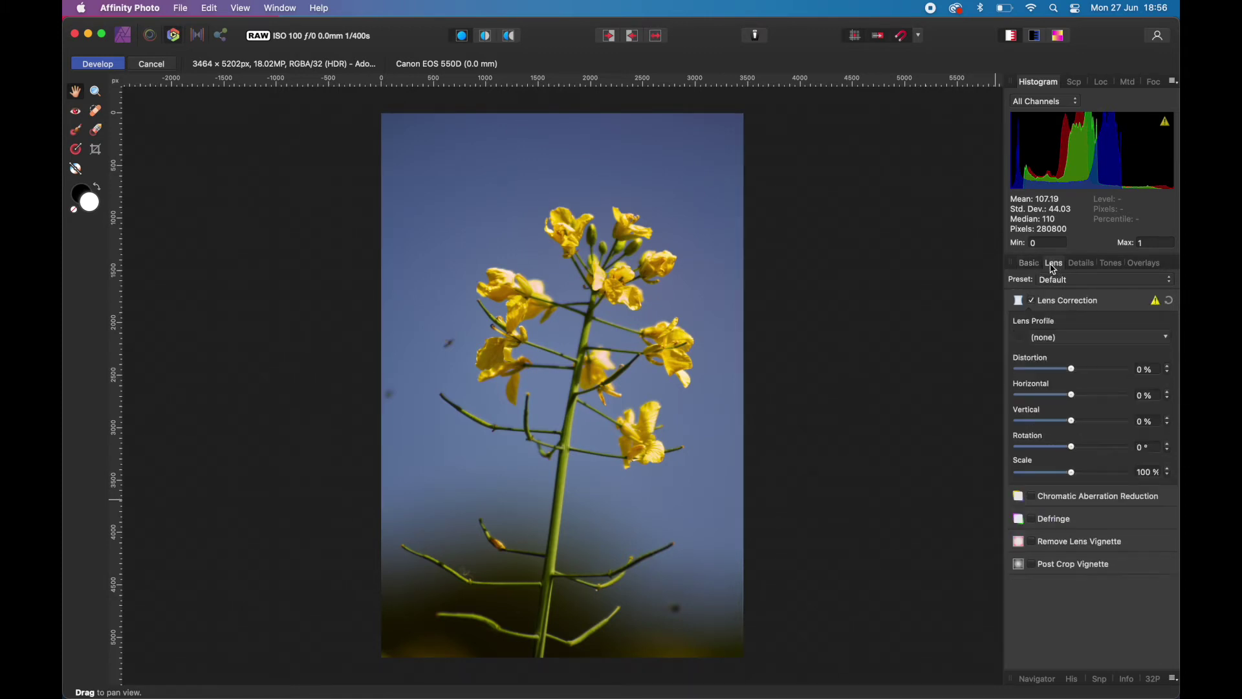
click(1085, 265)
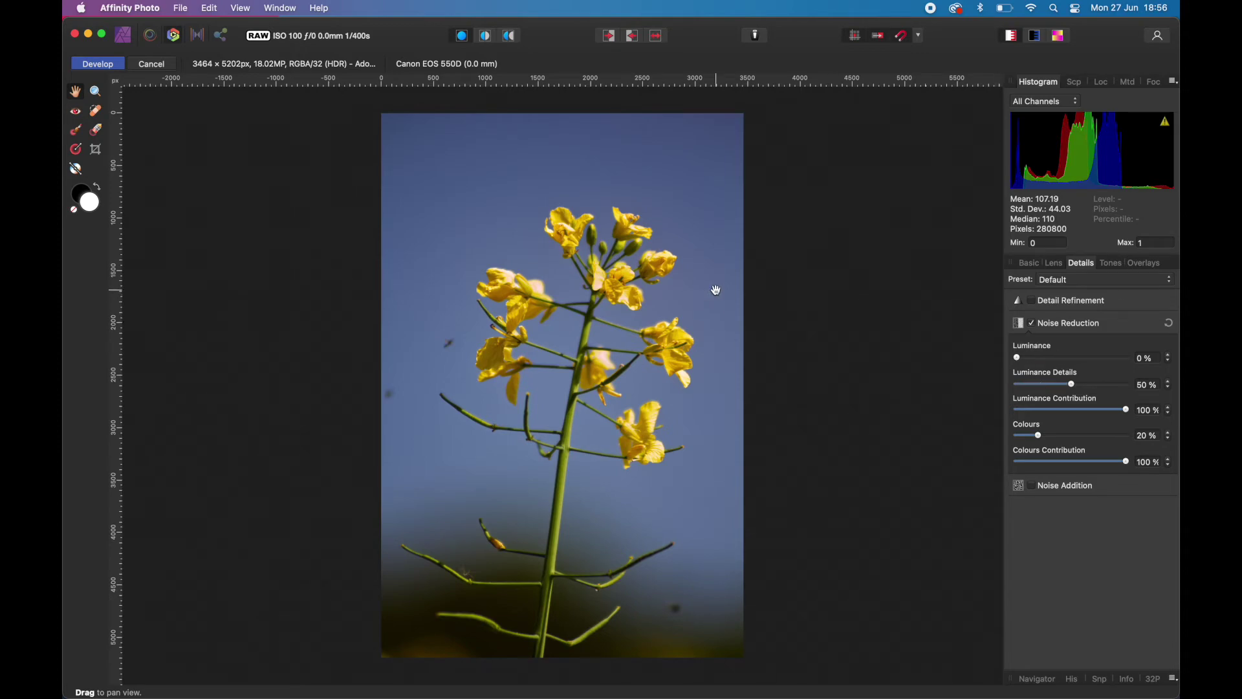
scroll(696, 271, up, 5)
scroll(695, 272, up, 5)
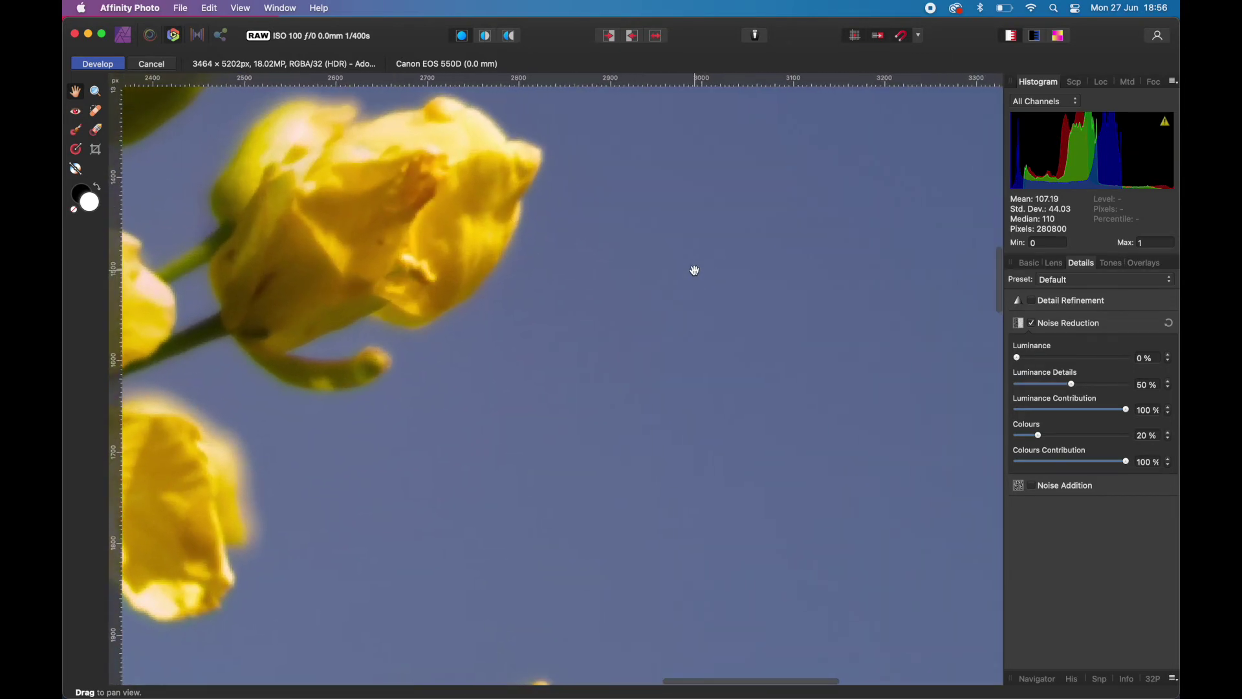
scroll(695, 271, down, 6)
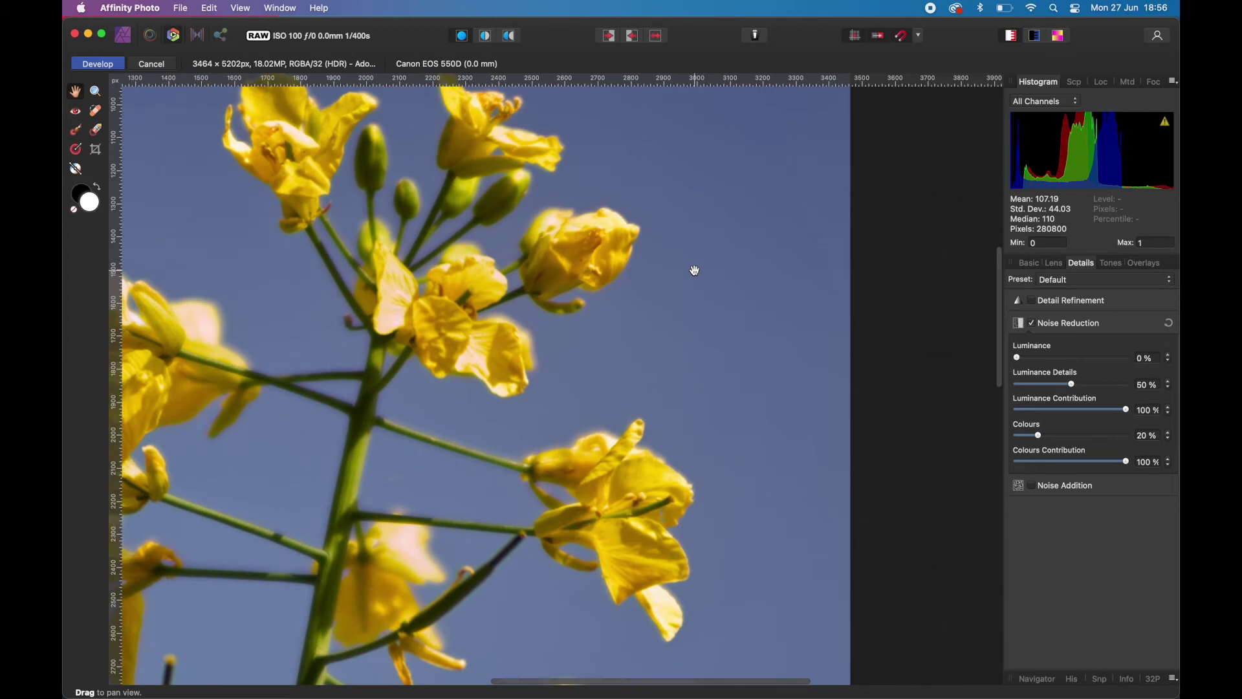
scroll(695, 270, down, 5)
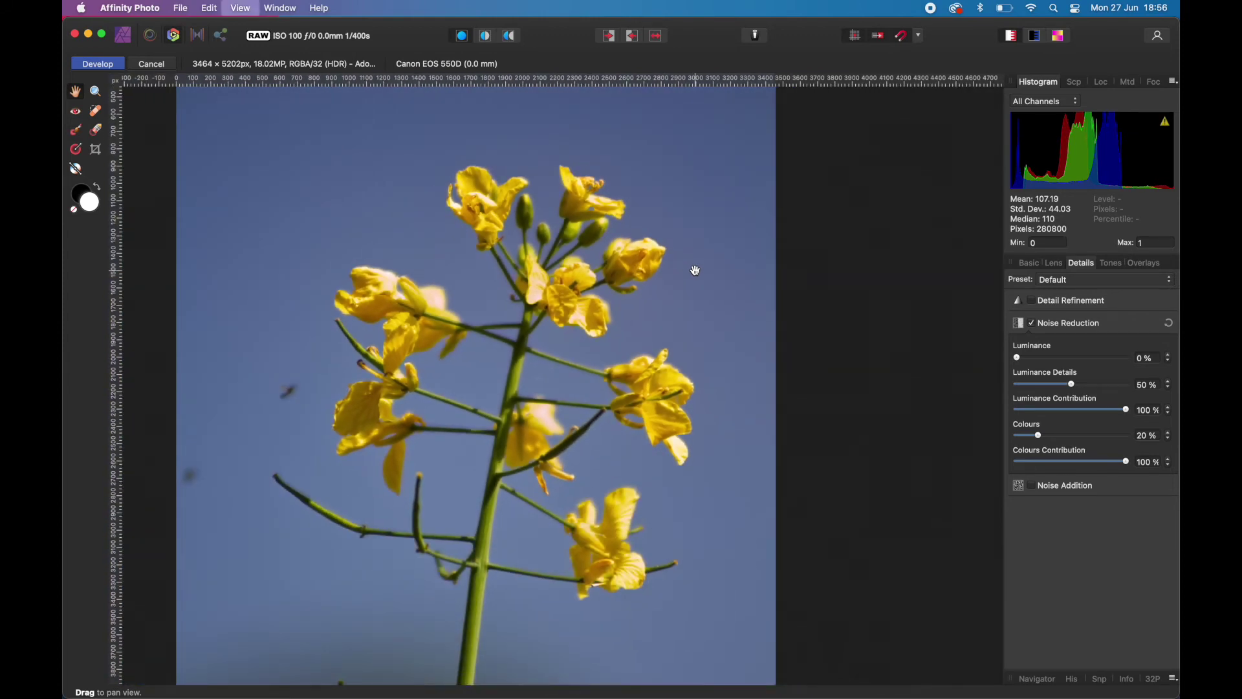
scroll(696, 270, down, 4)
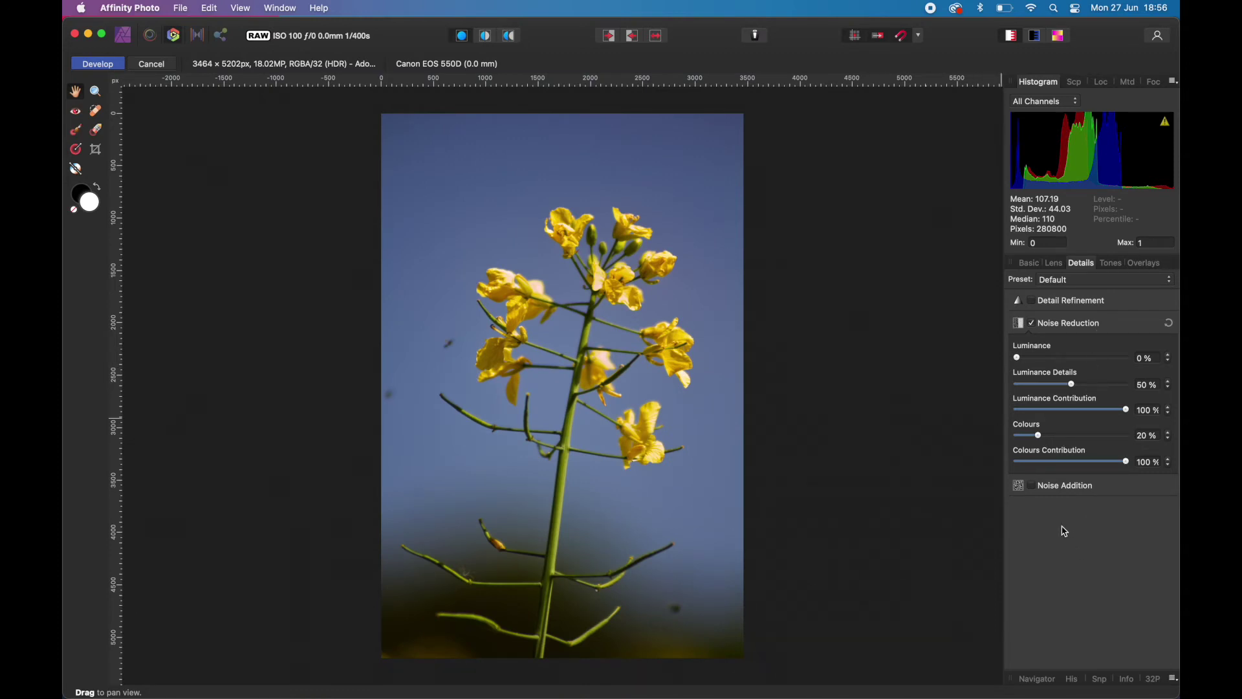
click(1110, 265)
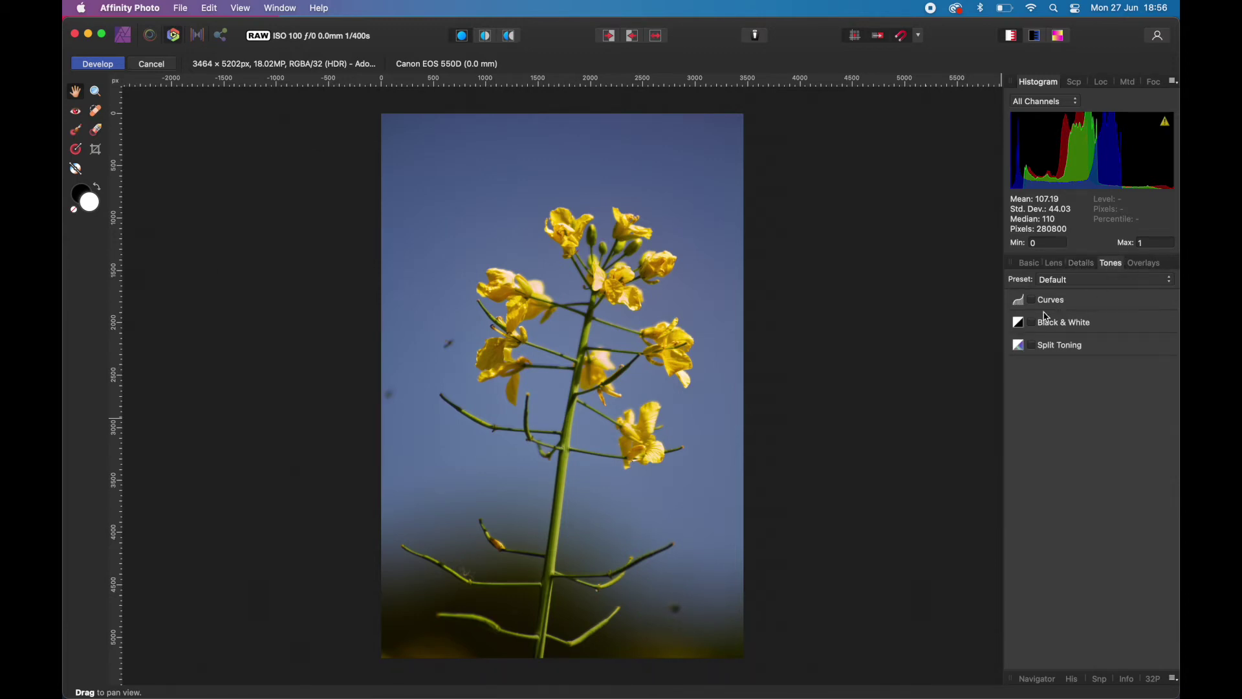
- Enable Tones Curves and shape a gentle S-curve lifting highlights and deepening shadows
click(1032, 300)
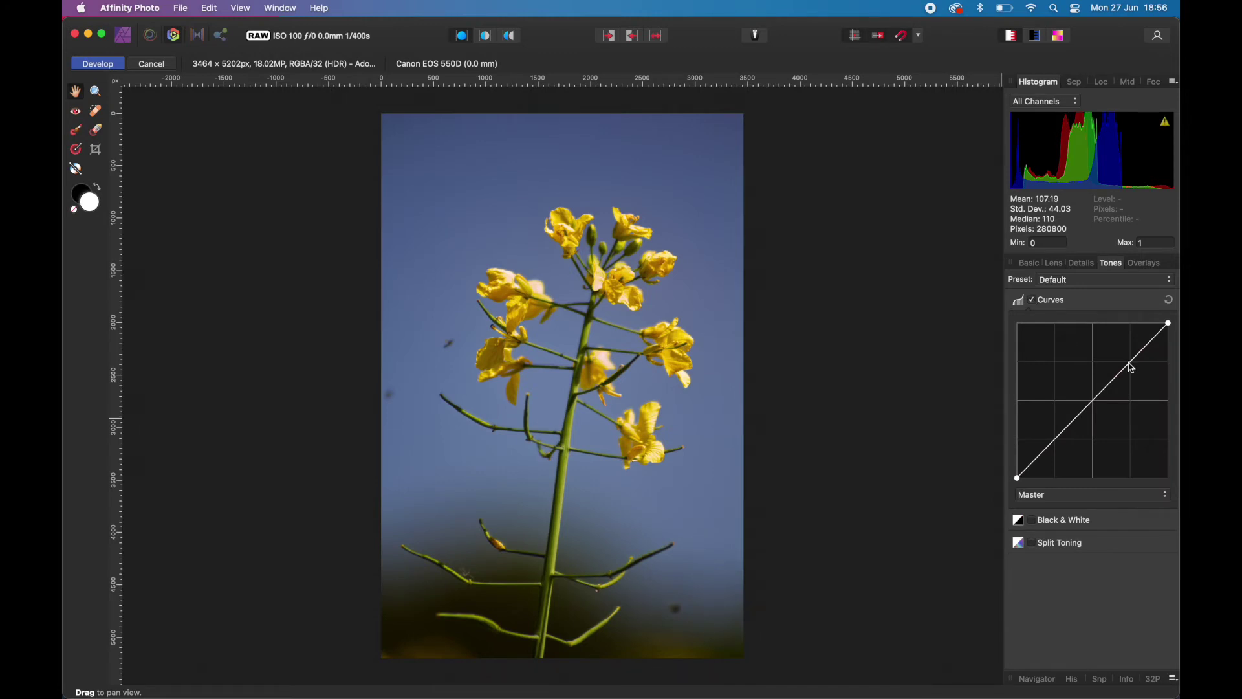
drag(1132, 369, 1124, 359)
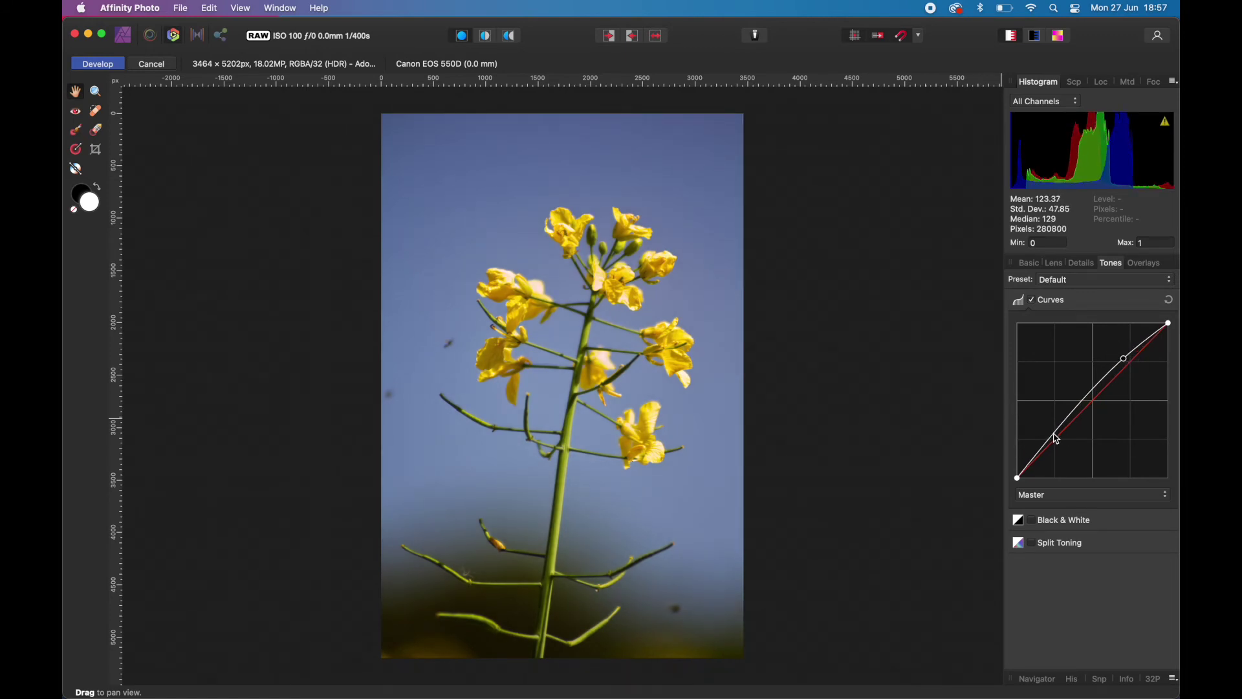
drag(1057, 438, 1058, 443)
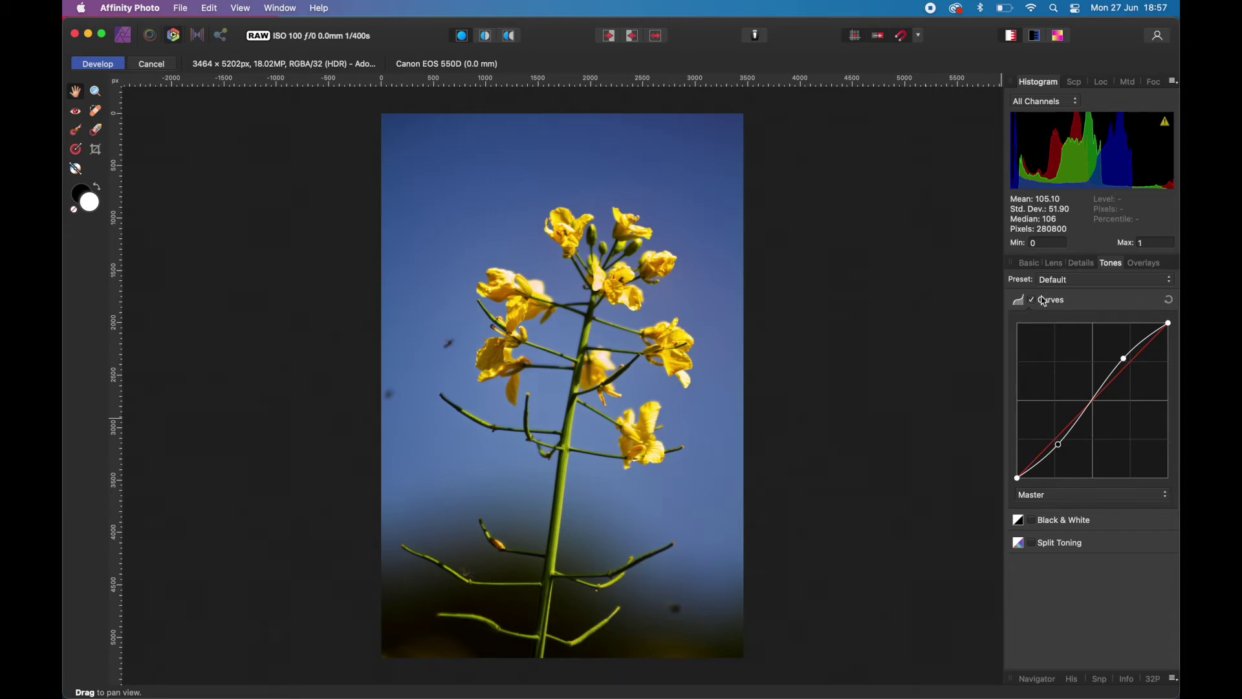
- Develop the RAW photo and set a 105.6 px Inpainting Brush sampling Current Layer & Below
click(98, 65)
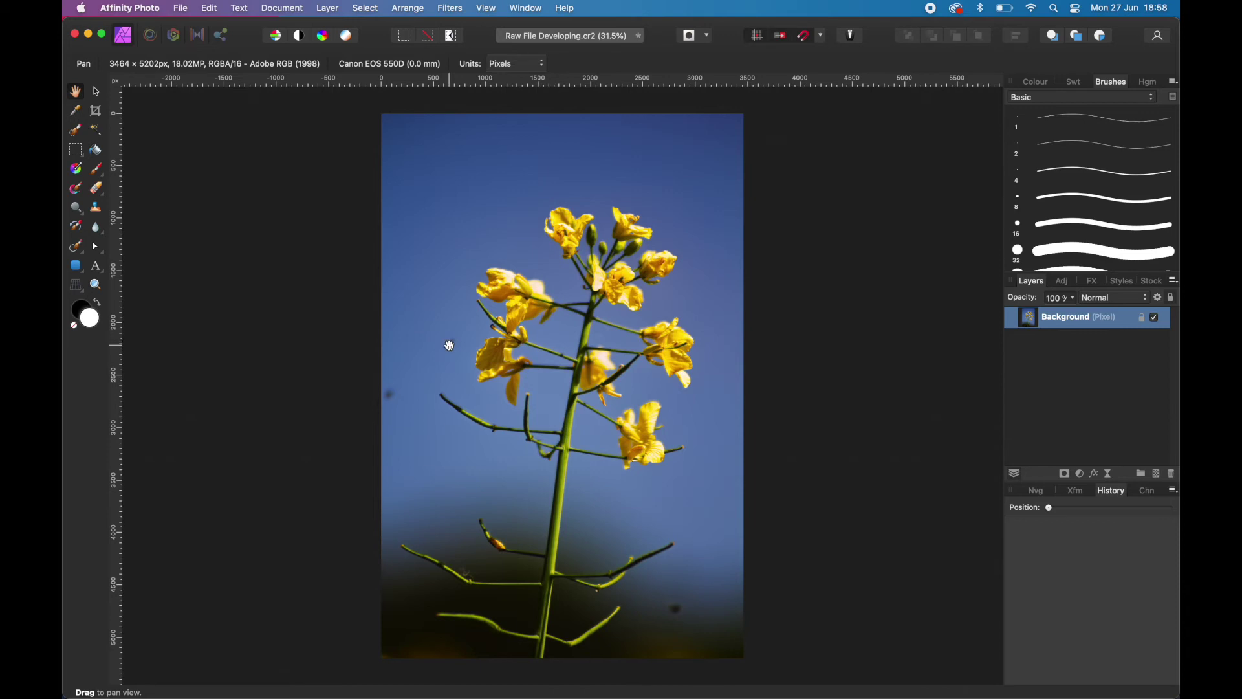
scroll(446, 342, up, 5)
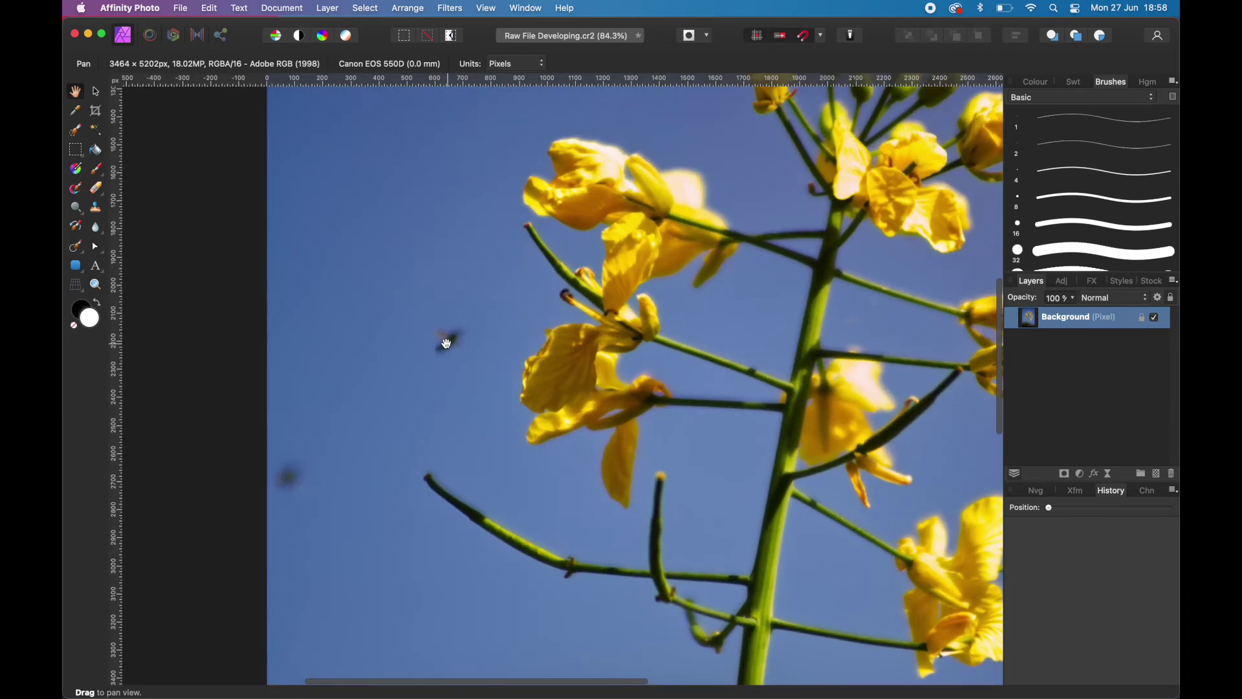
click(76, 248)
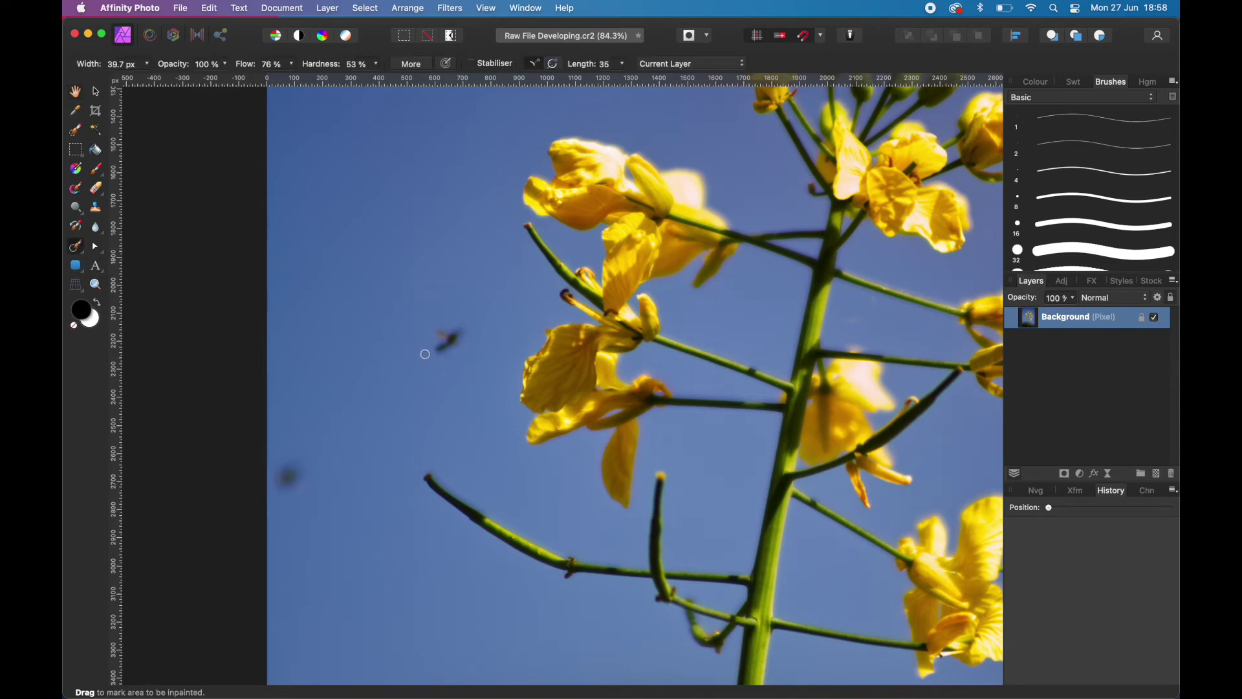
key(bracketright)
key(bracketright)
key(bracketright)
key(bracketright)
key(bracketright)
key(bracketright)
key(bracketright)
key(bracketright)
click(736, 70)
click(721, 78)
- Inpaint the insect and dark spots, using a 184.7 px brush for the bottom blur, then fit to view
mouse_move(470, 331)
mouse_down()
mouse_move(449, 329)
mouse_move(428, 356)
mouse_up()
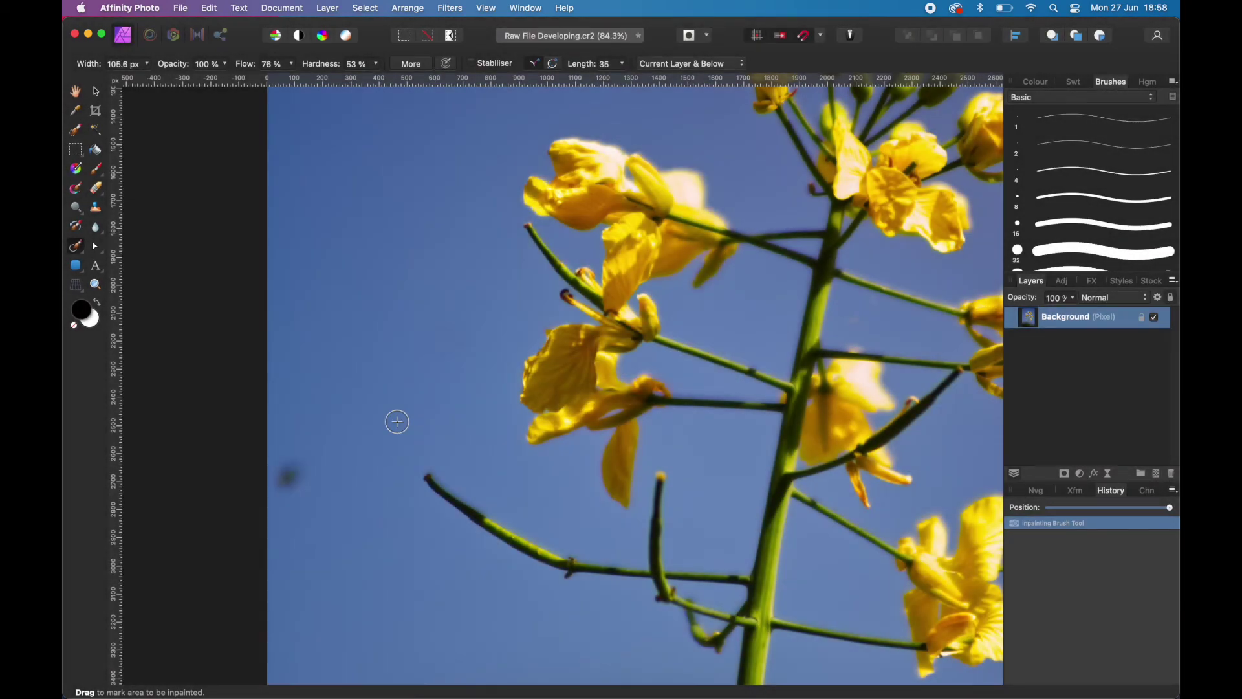
drag(308, 458, 280, 483)
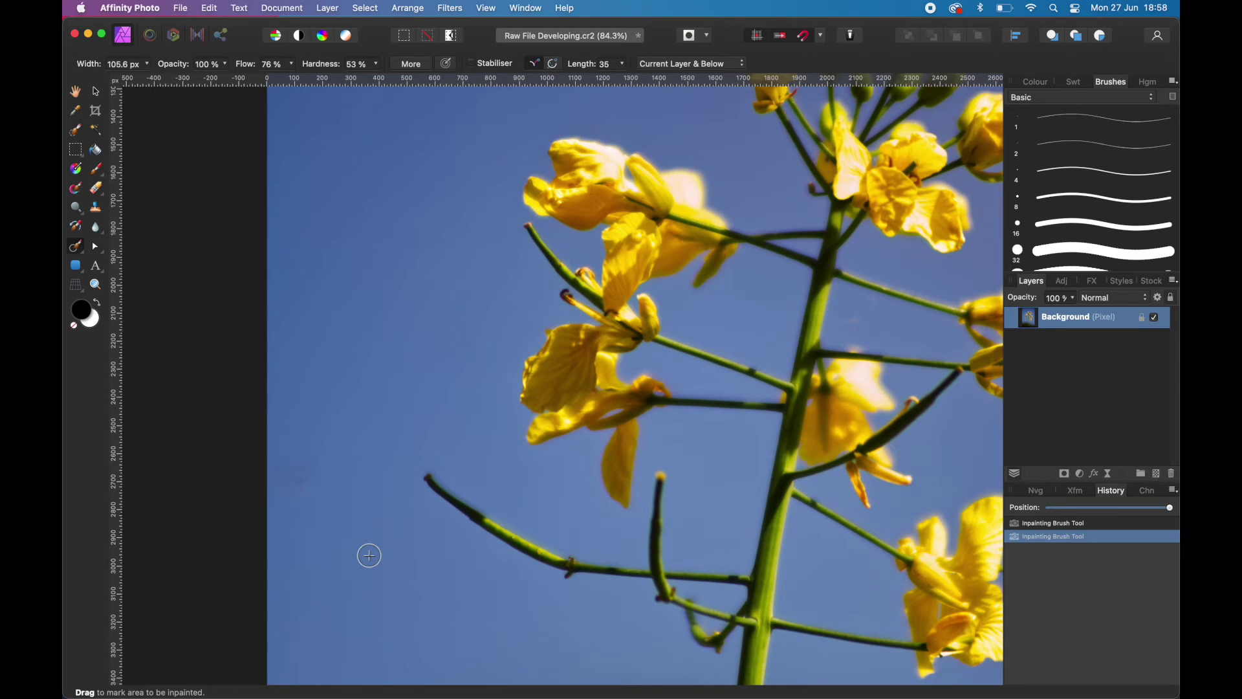
drag(308, 482, 289, 489)
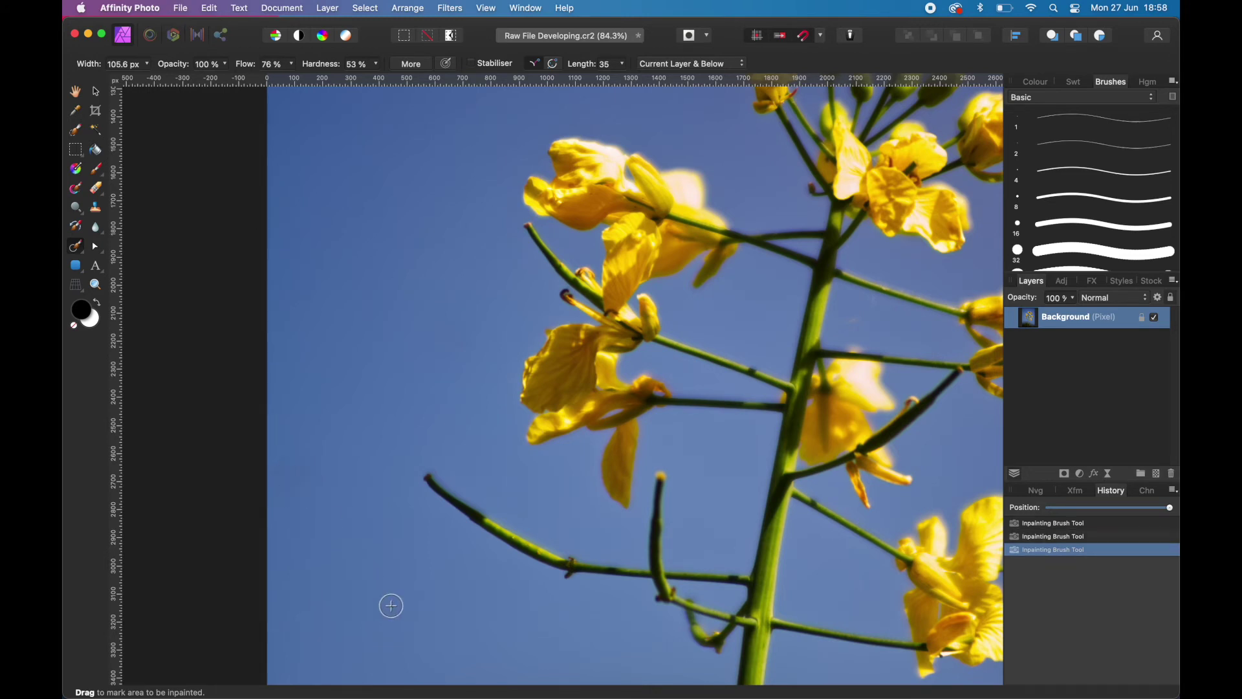
drag(346, 527, 343, 518)
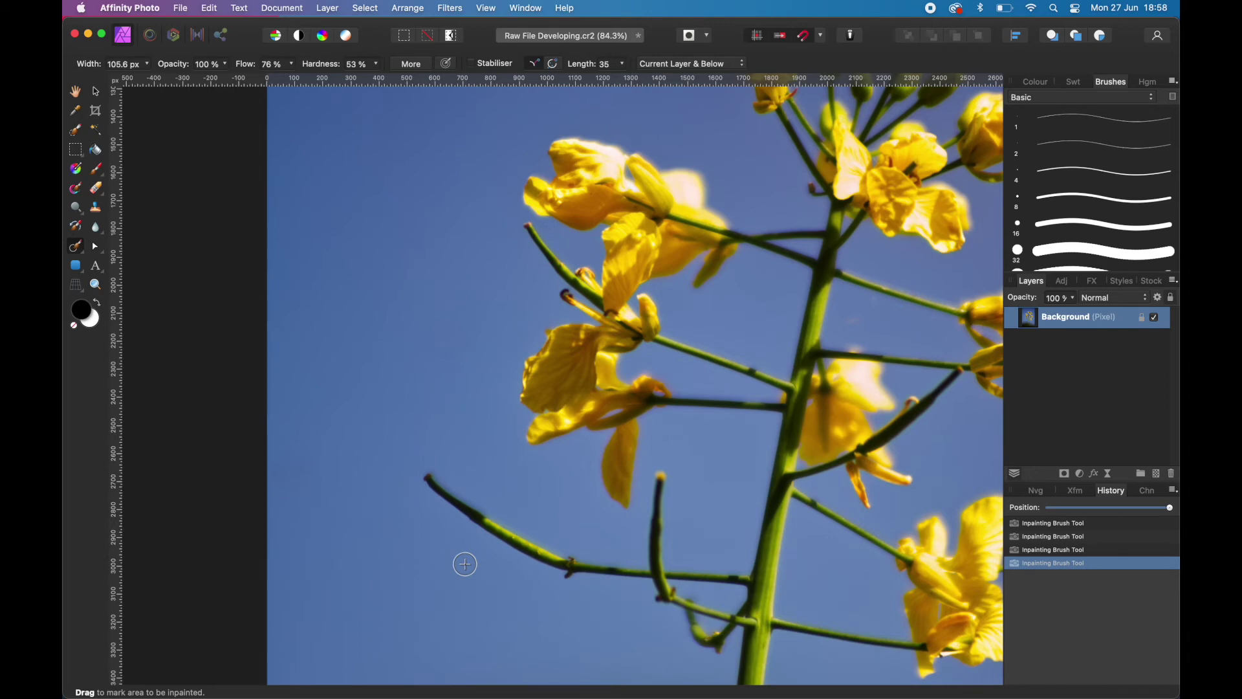
scroll(465, 564, right, 10)
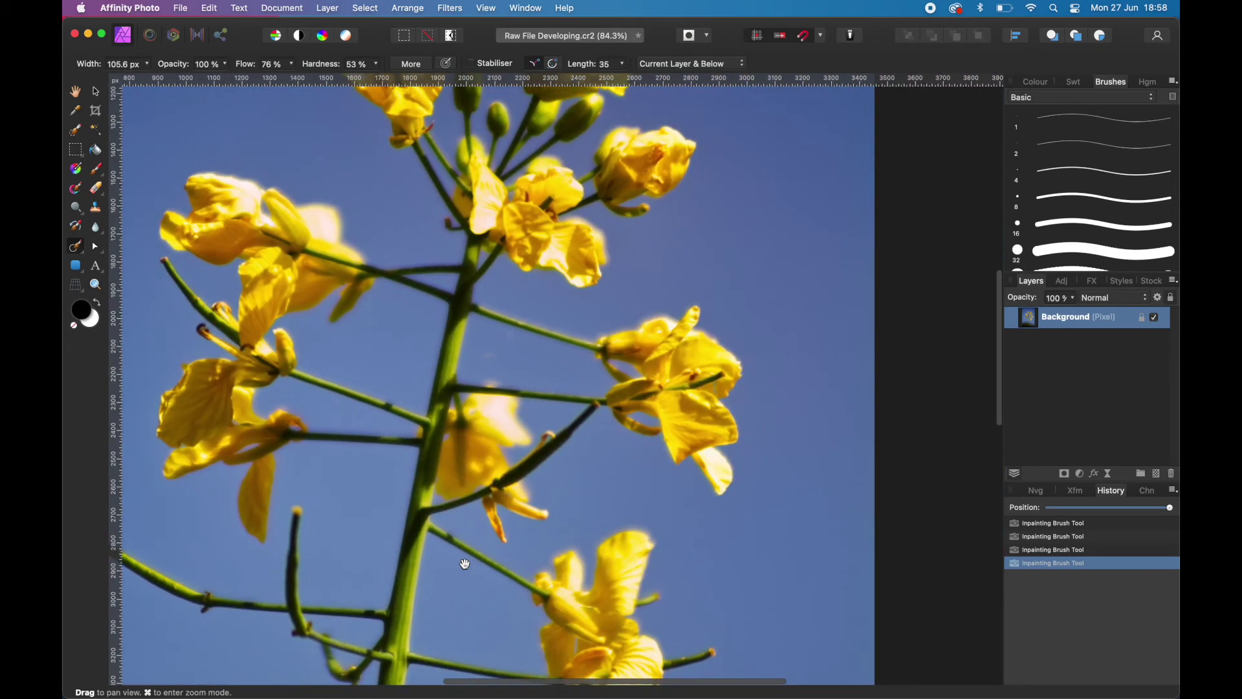
scroll(466, 564, down, 15)
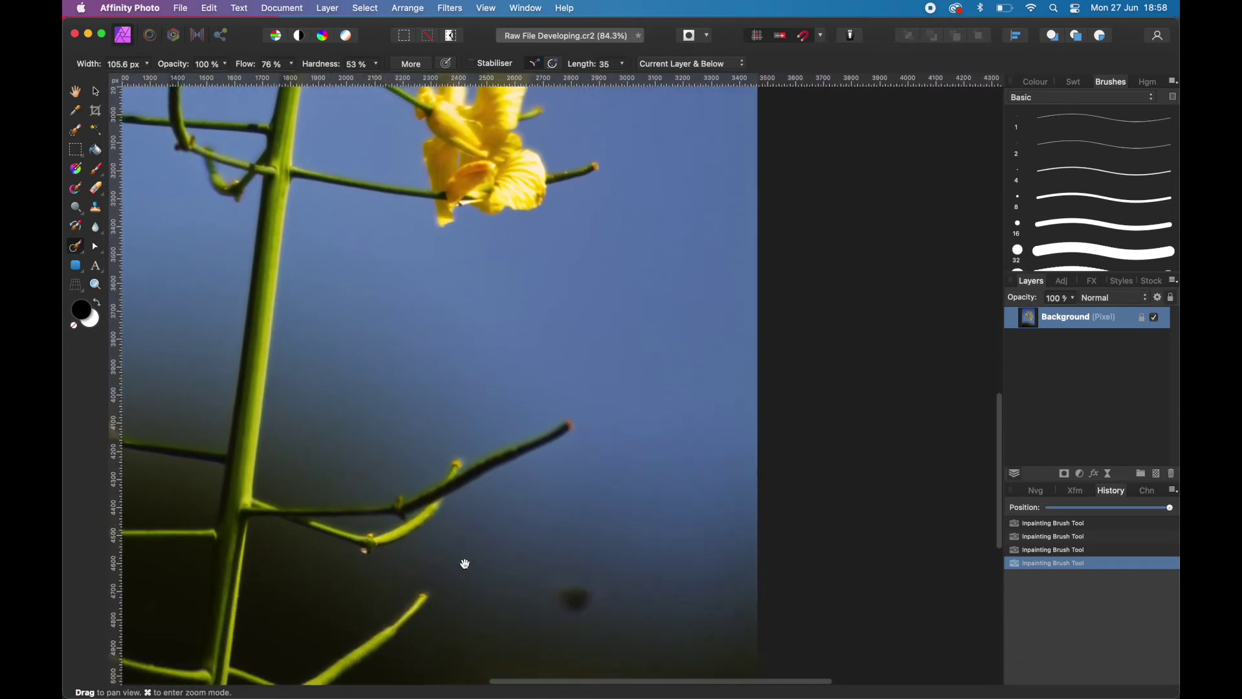
scroll(465, 564, down, 5)
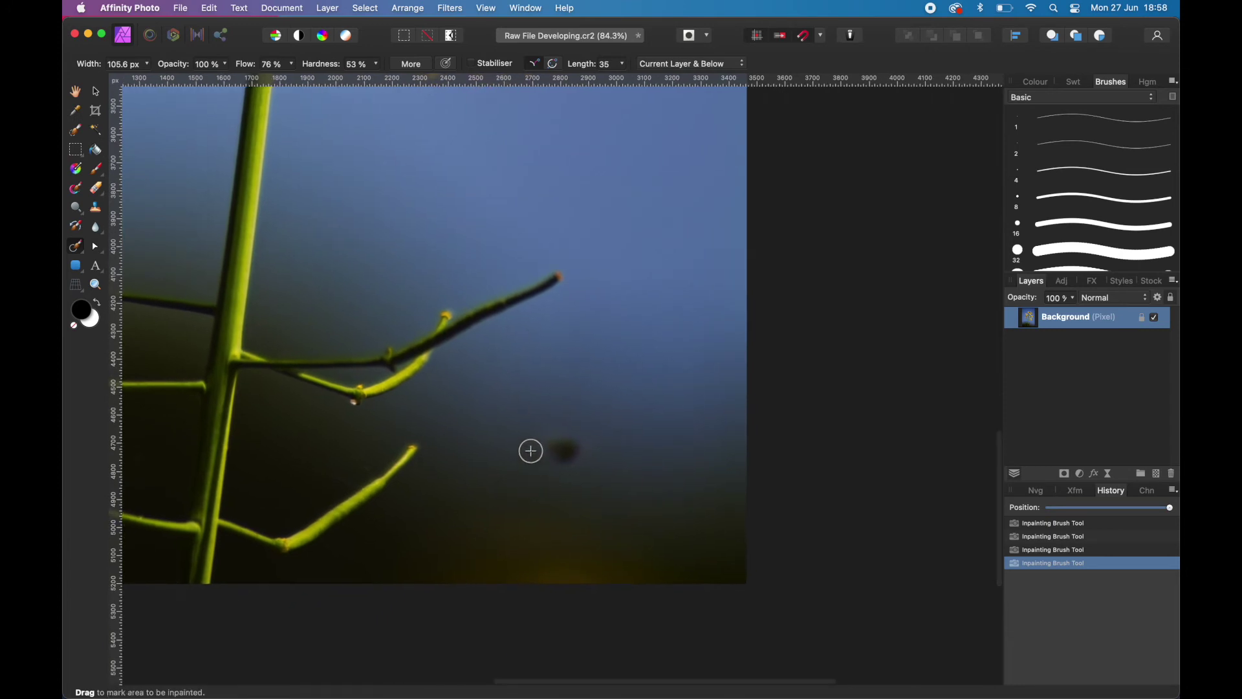
key(bracketright)
key(bracketright)
key(bracketright)
key(bracketright)
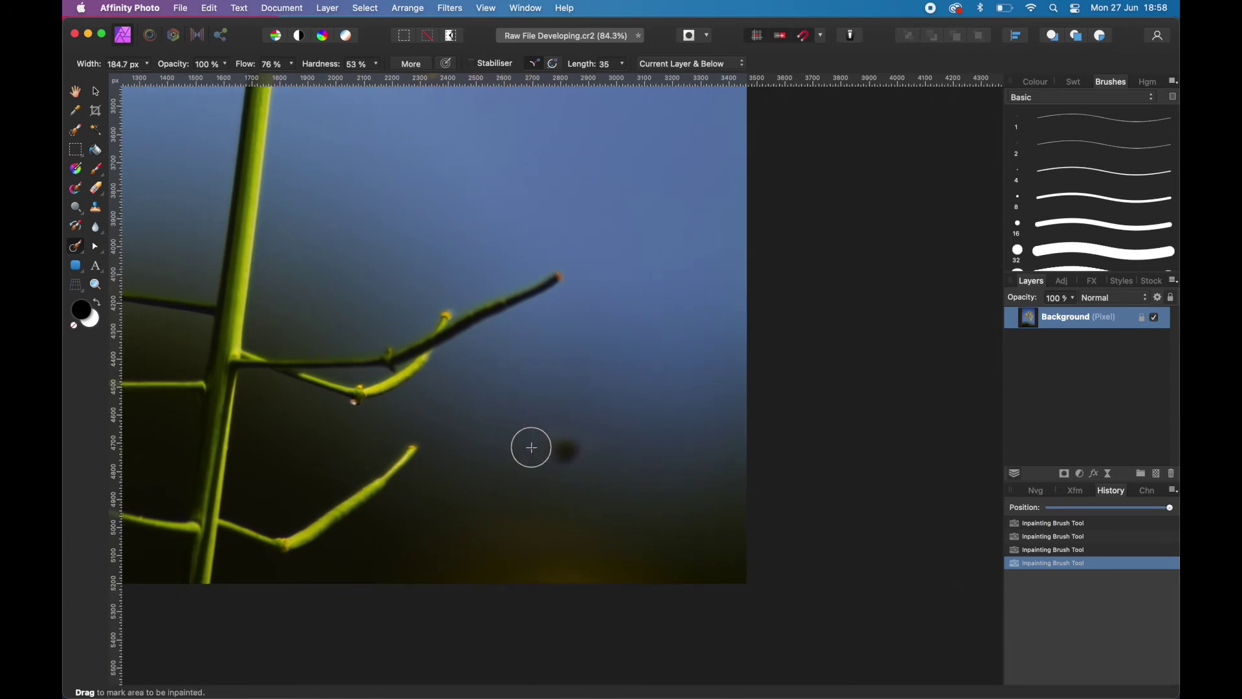
mouse_move(531, 447)
mouse_down()
mouse_move(574, 446)
mouse_move(558, 455)
mouse_up()
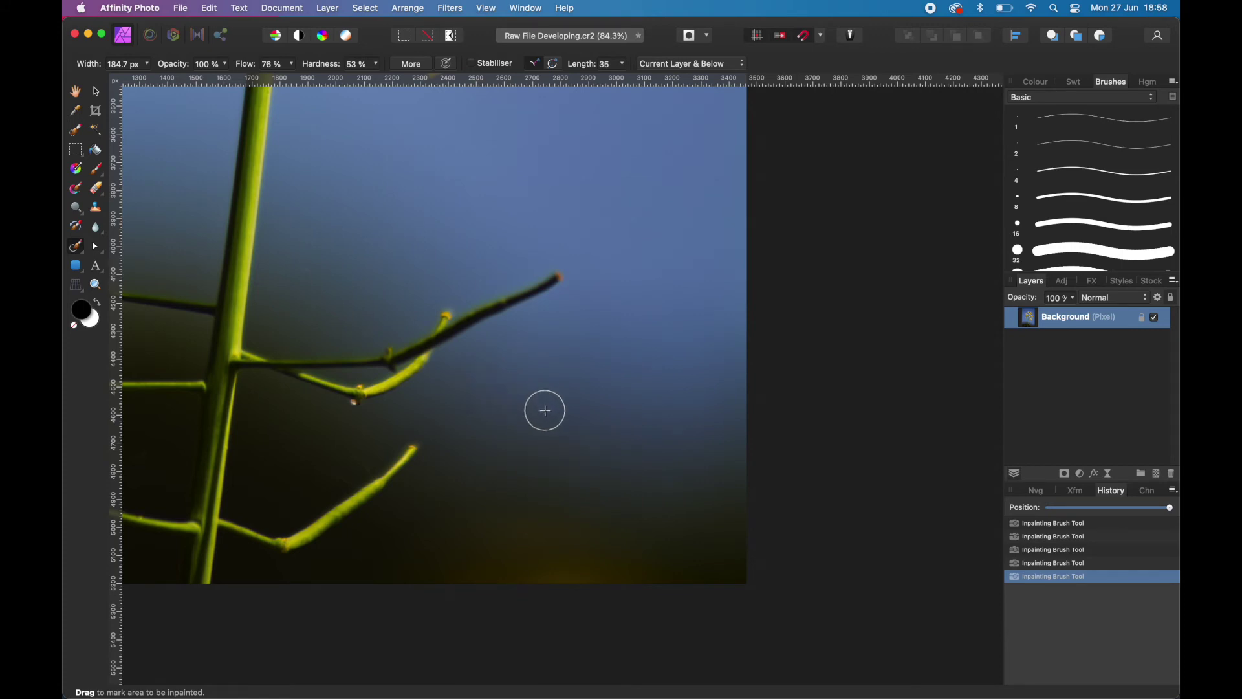
key(super+0)
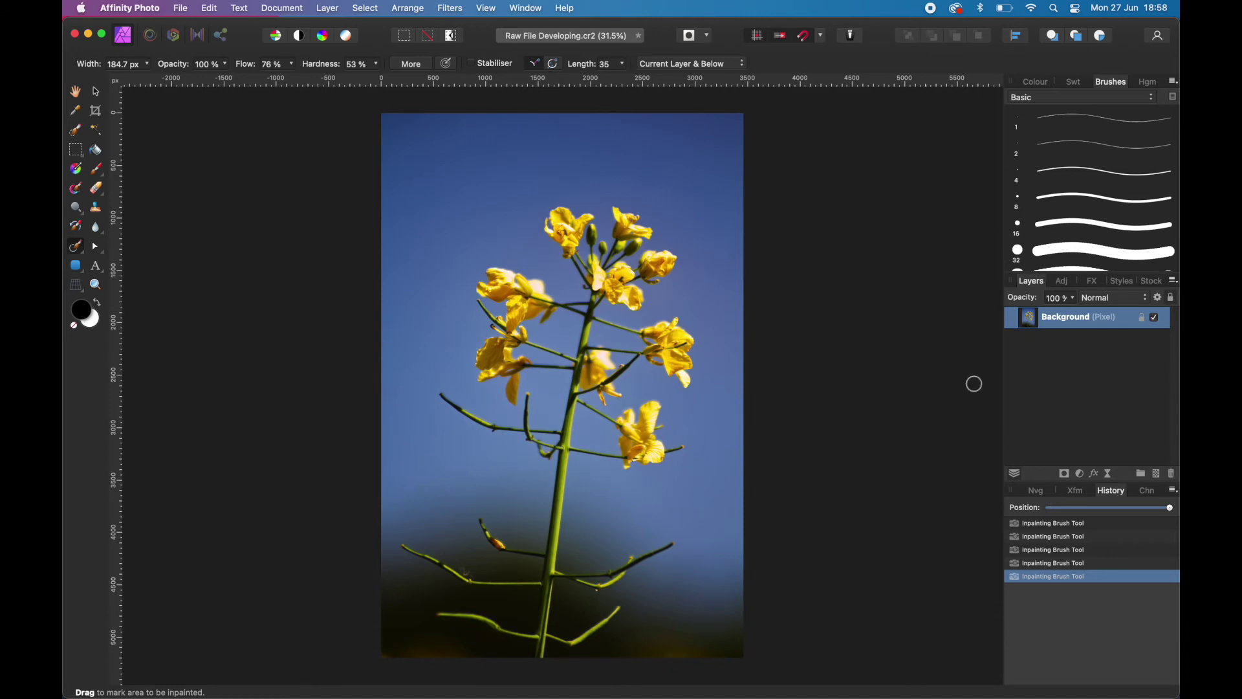
- Duplicate the Background layer and set the top copy's blend mode to Soft Light
right_click(1064, 321)
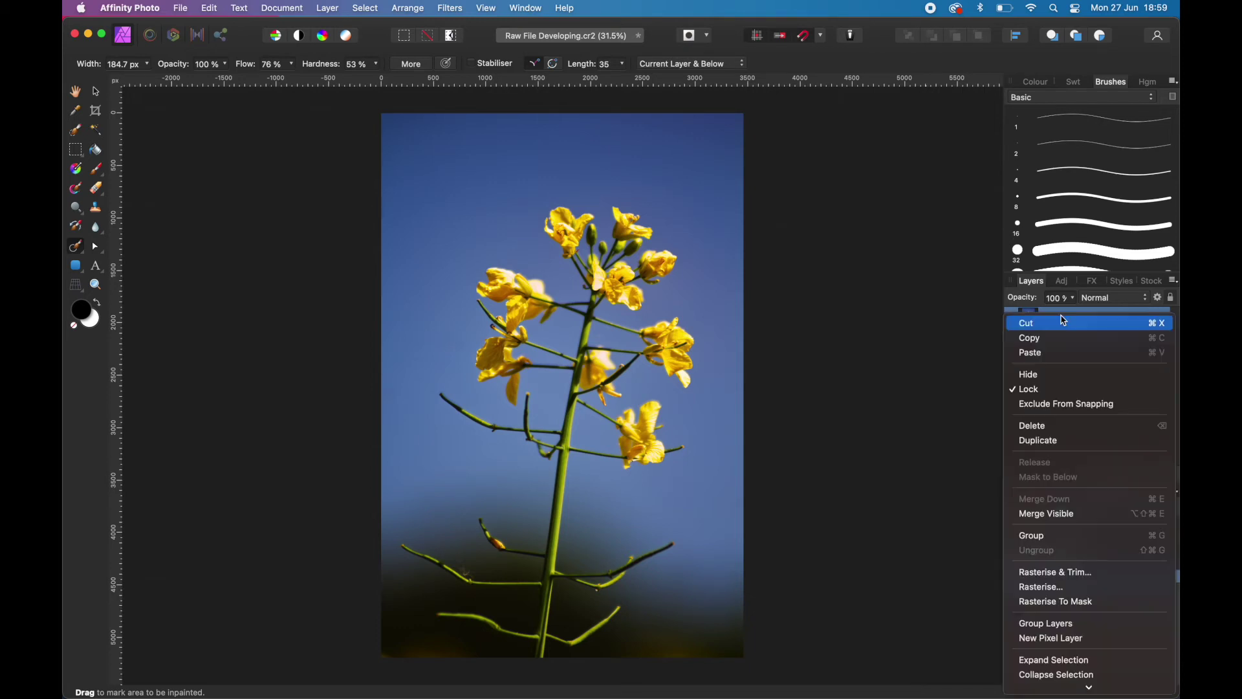
click(1058, 446)
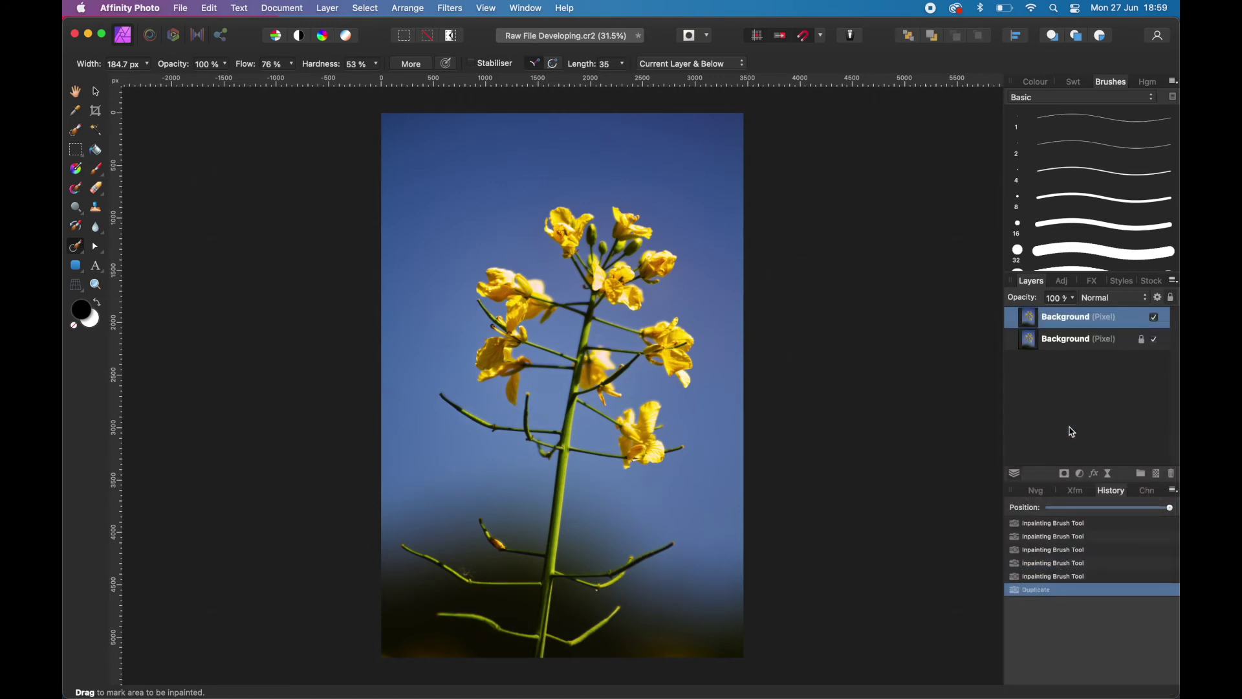
click(1144, 302)
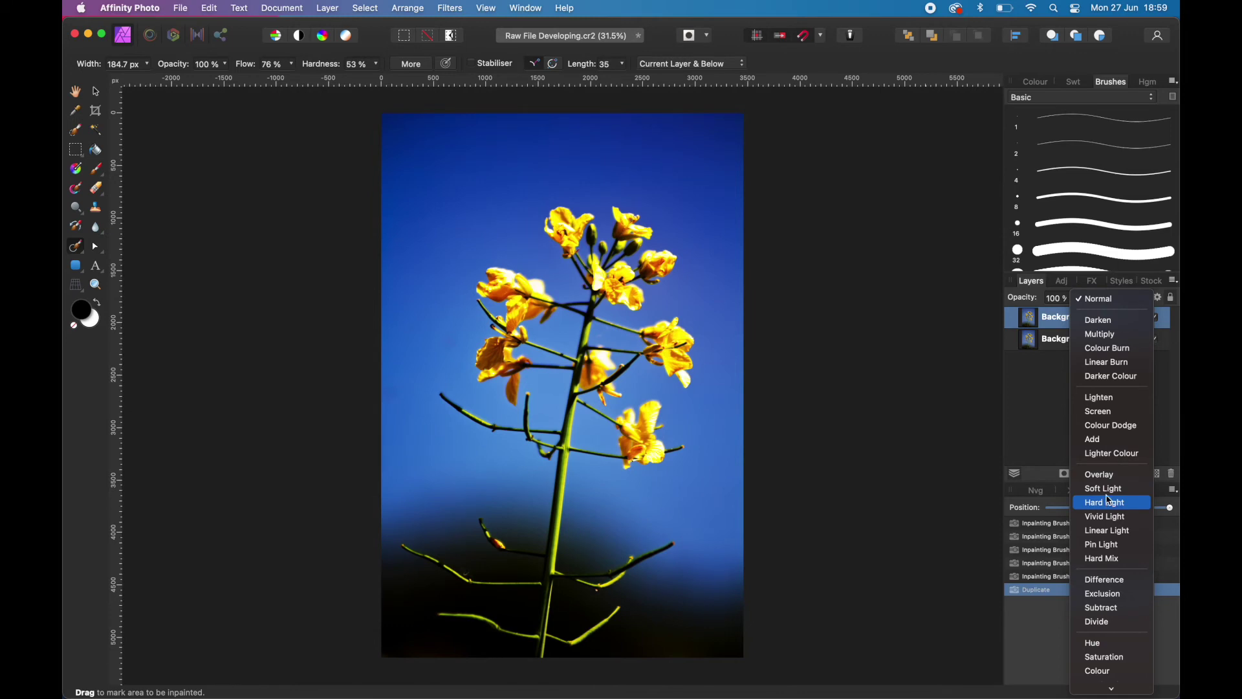
click(1109, 490)
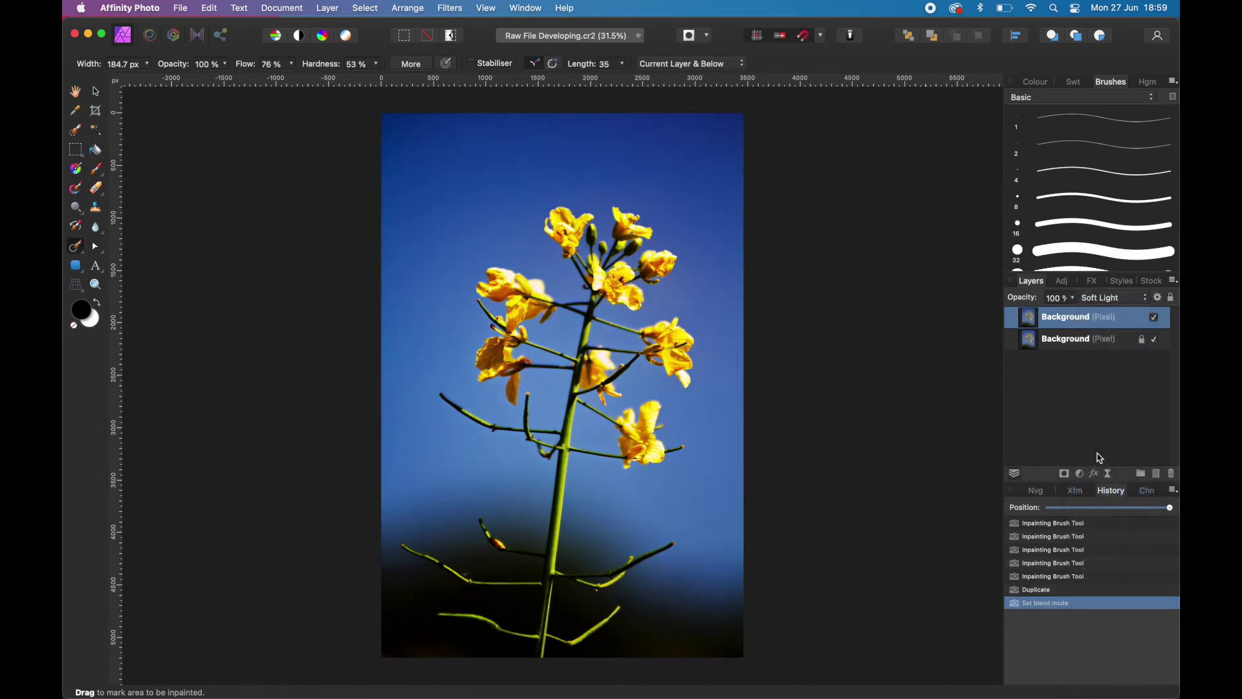
- Compare the Soft Light layer on and off, leaving it visible
click(1156, 319)
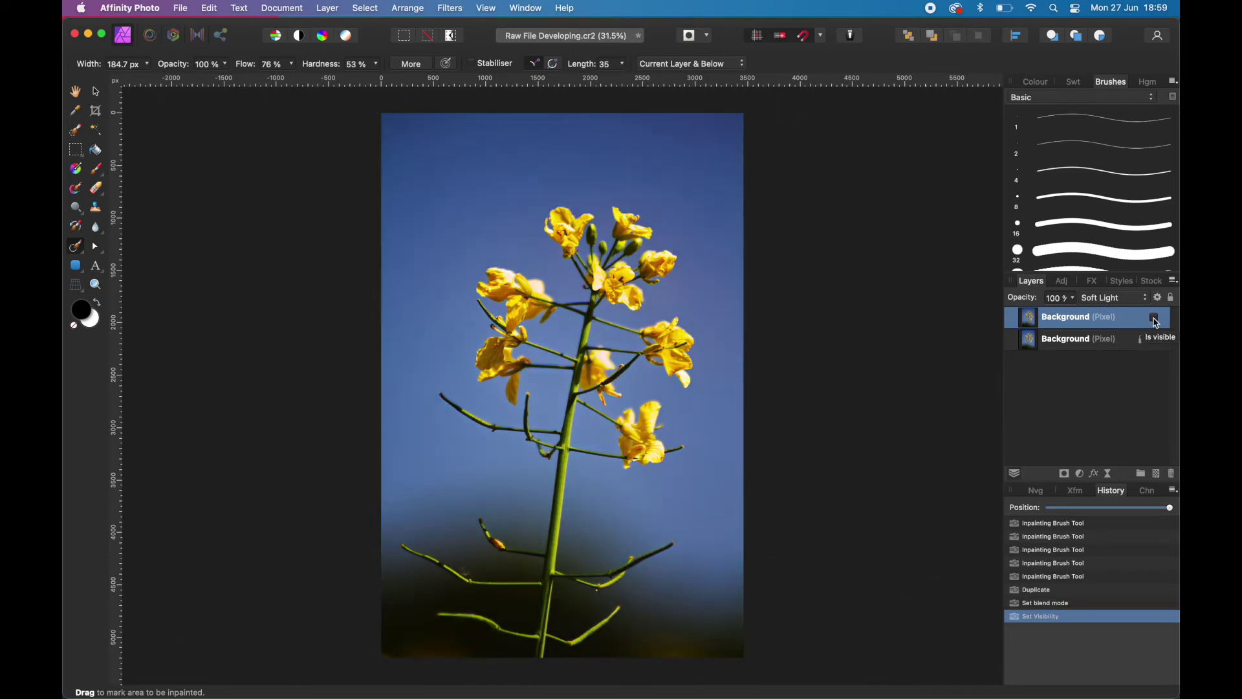
click(1155, 319)
click(1155, 319)
click(1155, 319)
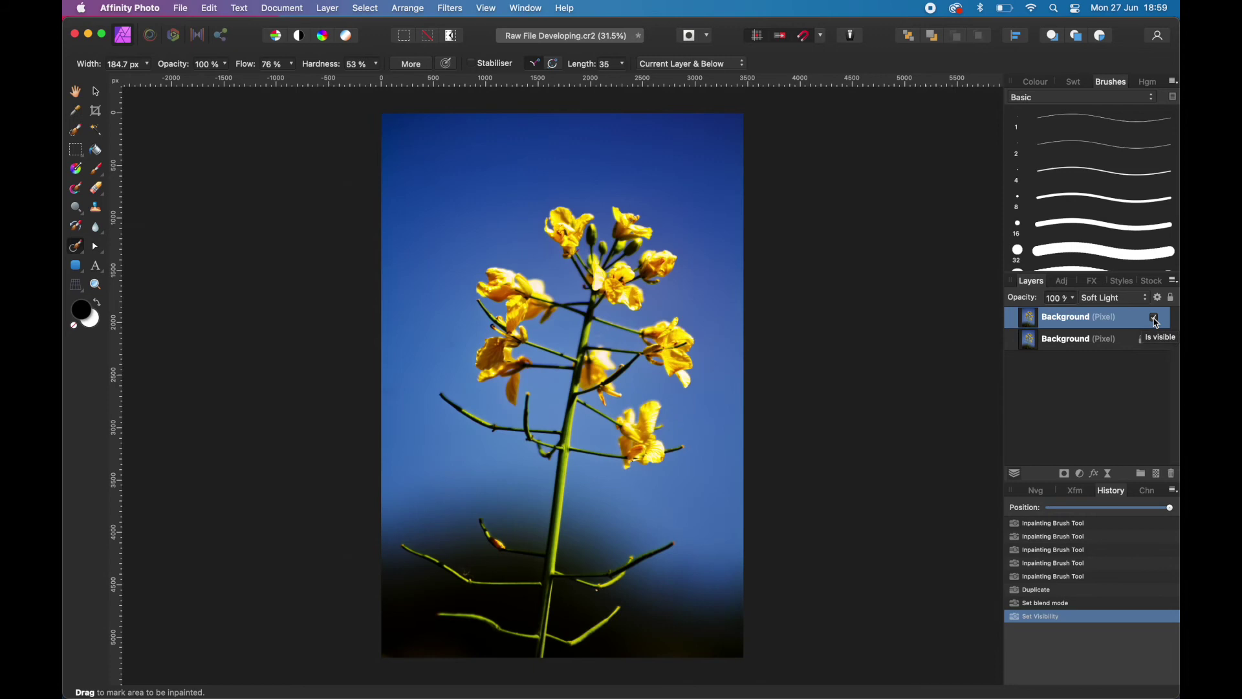
click(1155, 319)
click(1156, 319)
click(1076, 300)
- Keep the Soft Light layer at 100% opacity and merge it down into the Background
mouse_move(1076, 315)
mouse_down()
mouse_move(1026, 314)
mouse_move(1078, 317)
mouse_up()
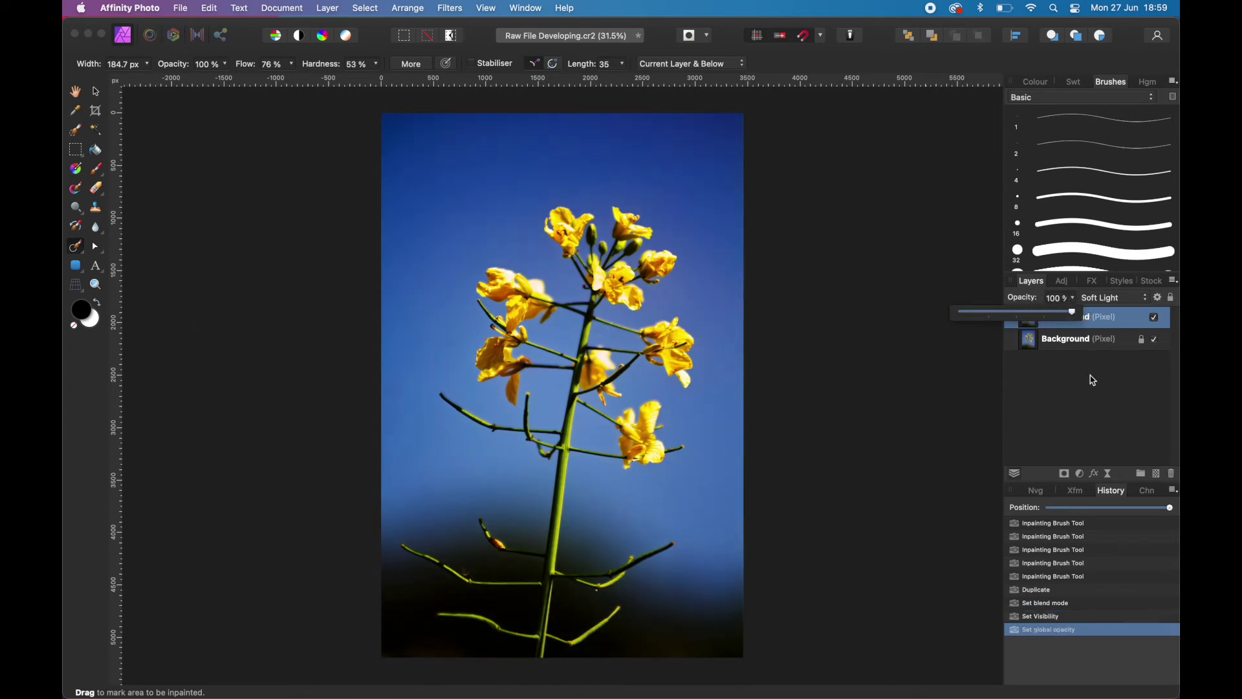
click(1092, 379)
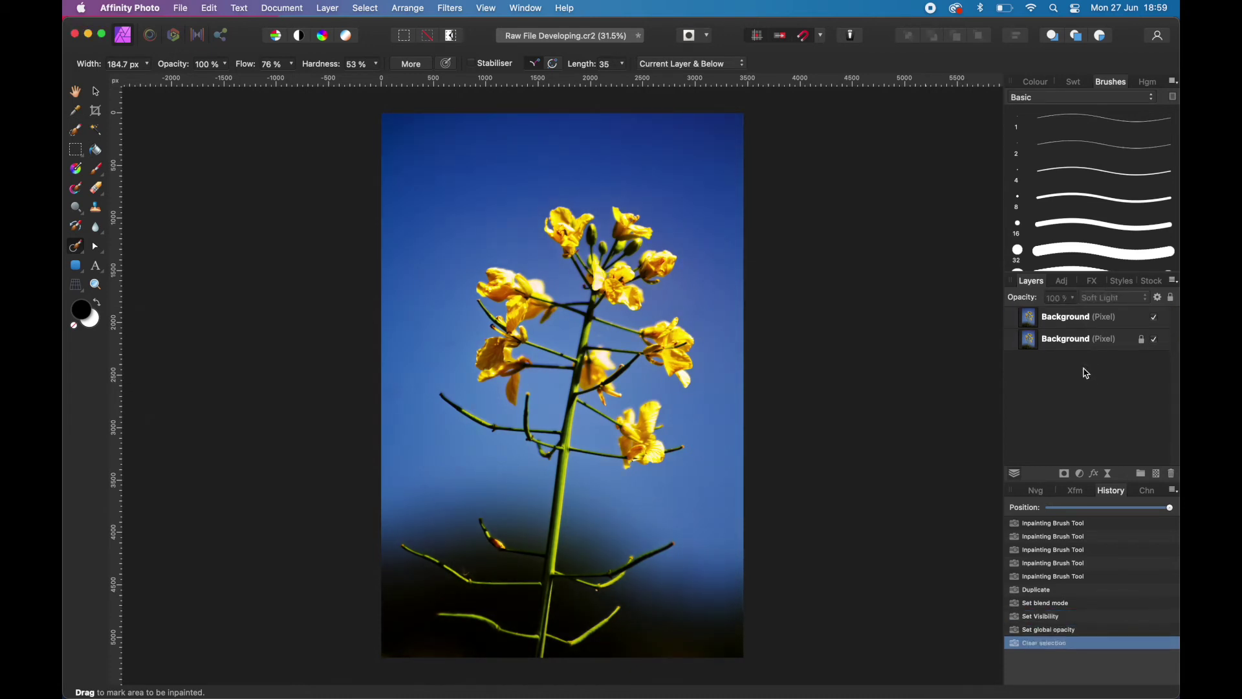
click(1068, 319)
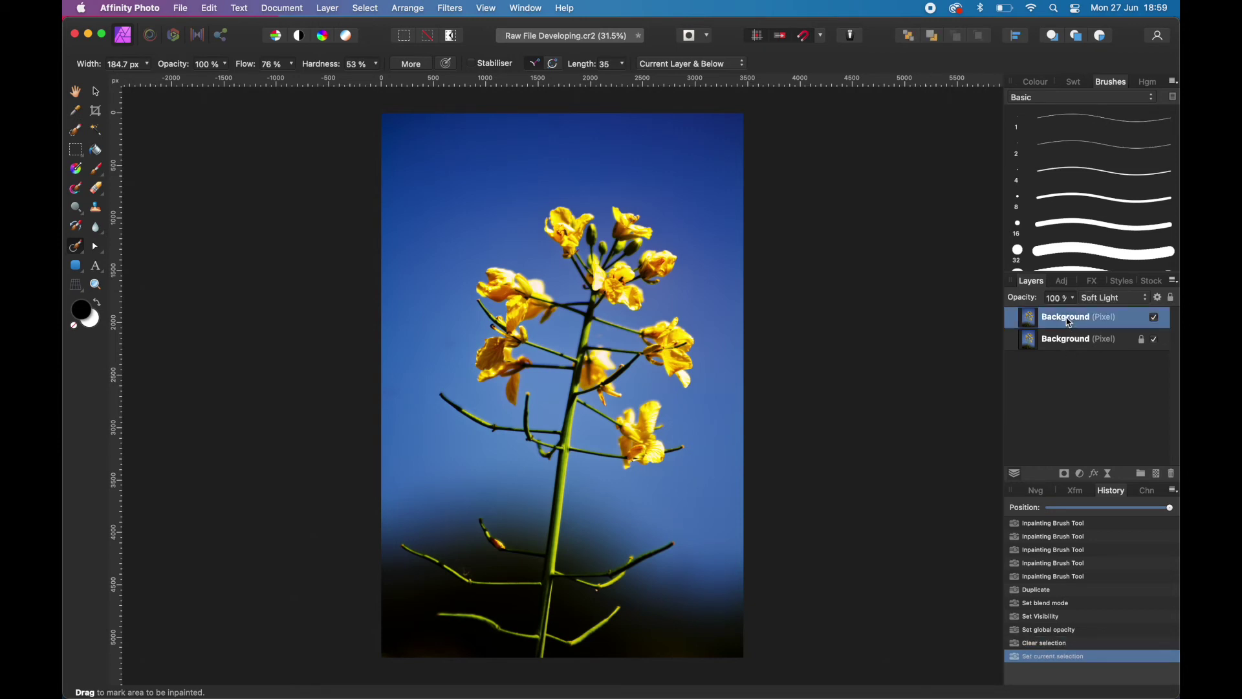
right_click(1069, 322)
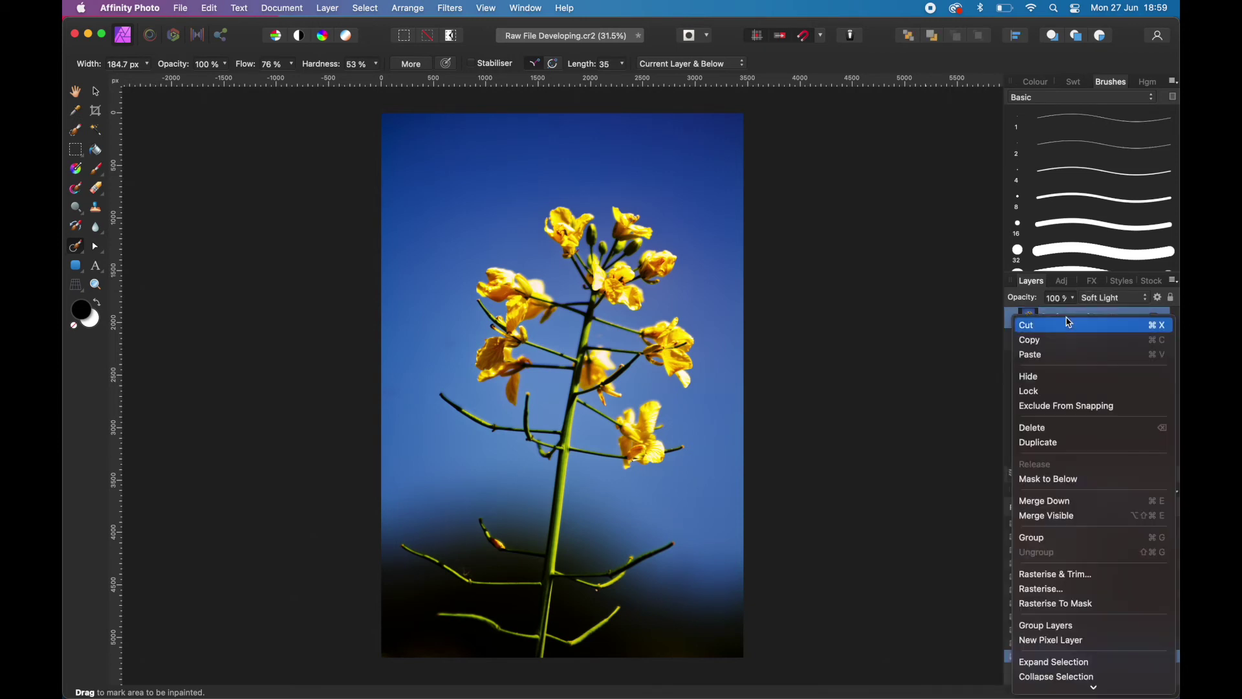
click(1058, 503)
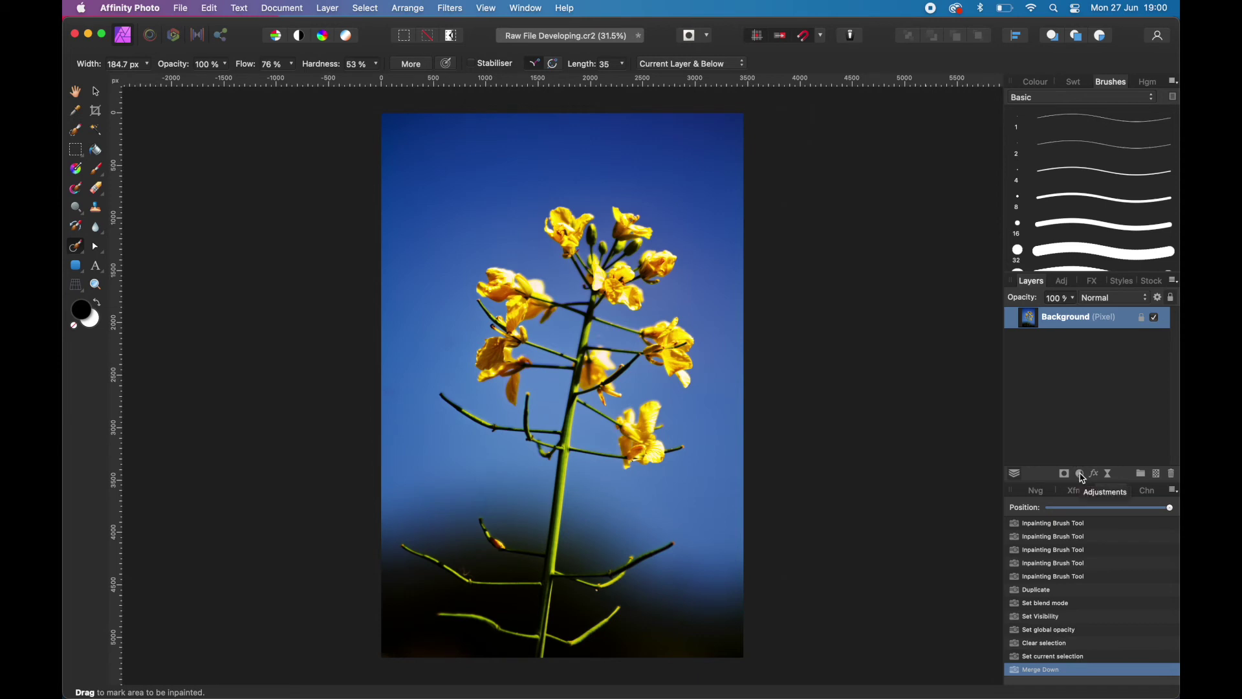
click(1081, 475)
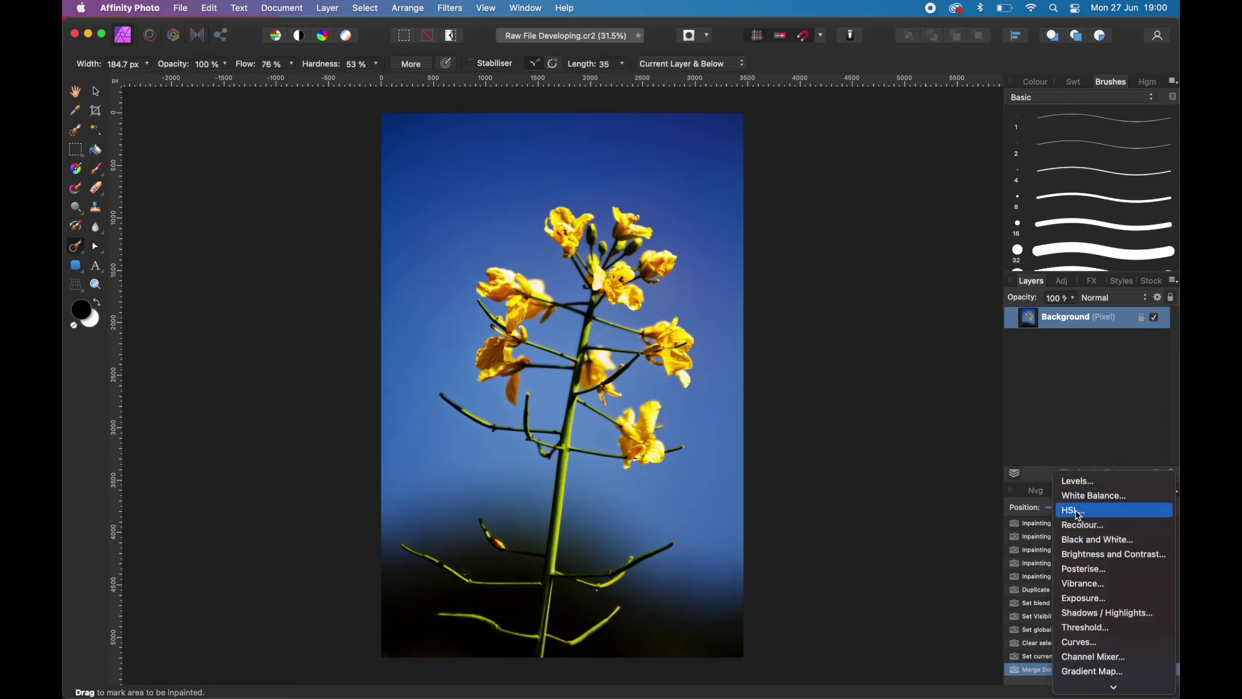
- Add a Curves adjustment with an S-curve: shadows pulled down, upper point at 0.777/0.814
click(1091, 644)
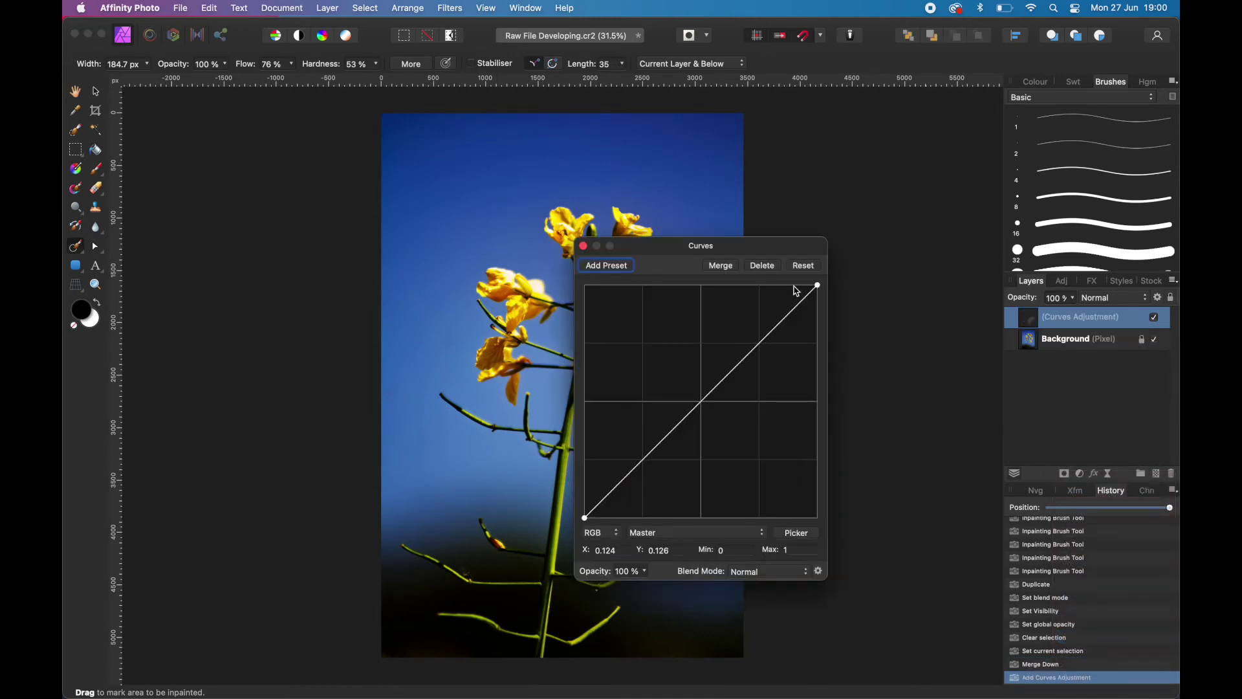
drag(743, 245, 951, 134)
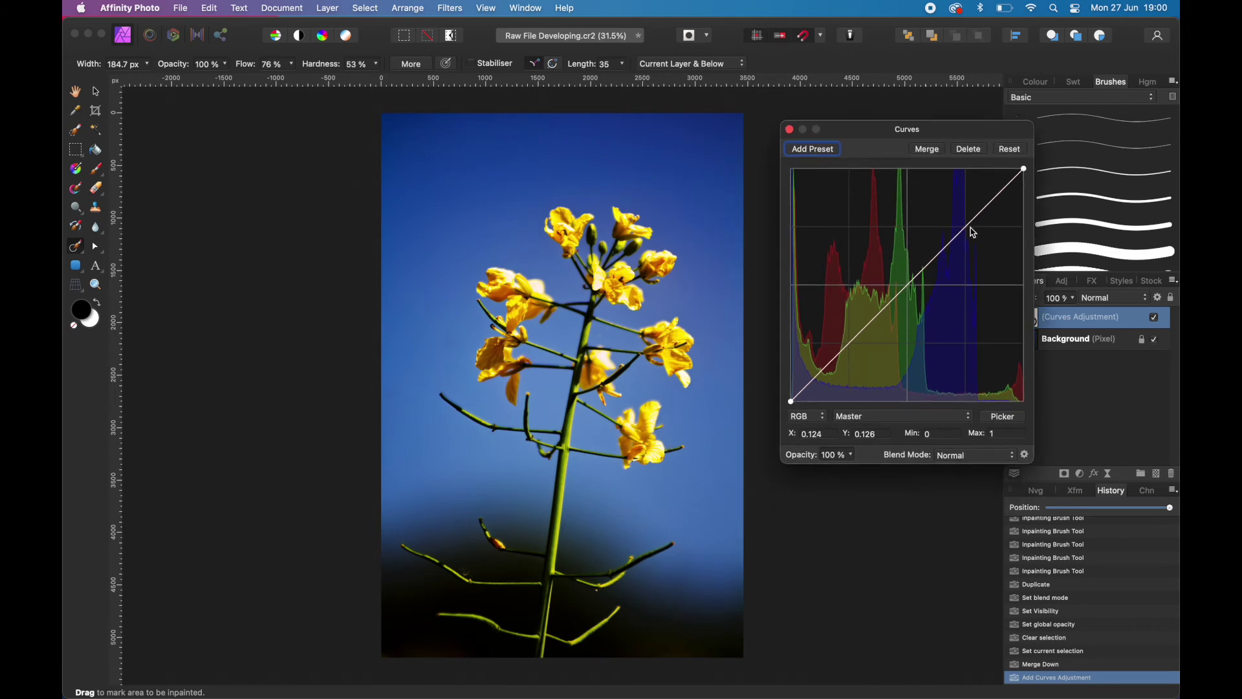
drag(970, 233, 960, 222)
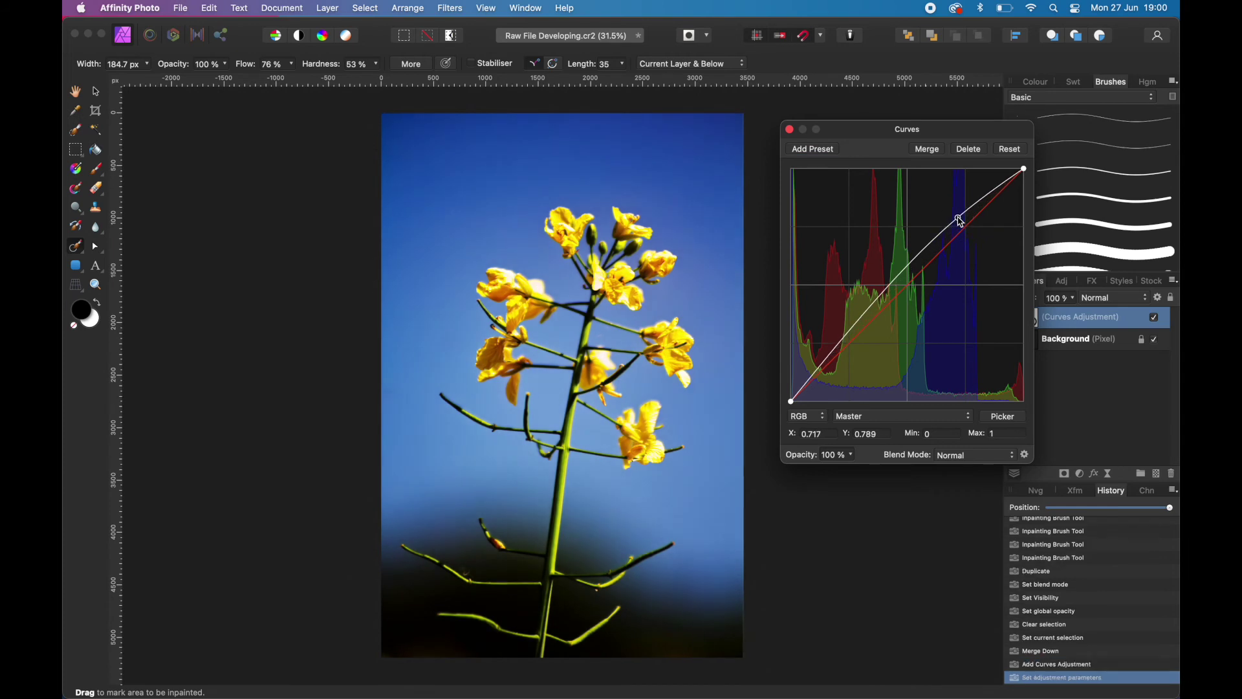
mouse_move(846, 343)
mouse_down()
mouse_move(837, 350)
mouse_move(848, 358)
mouse_move(829, 363)
mouse_move(842, 362)
mouse_up()
drag(960, 220, 975, 217)
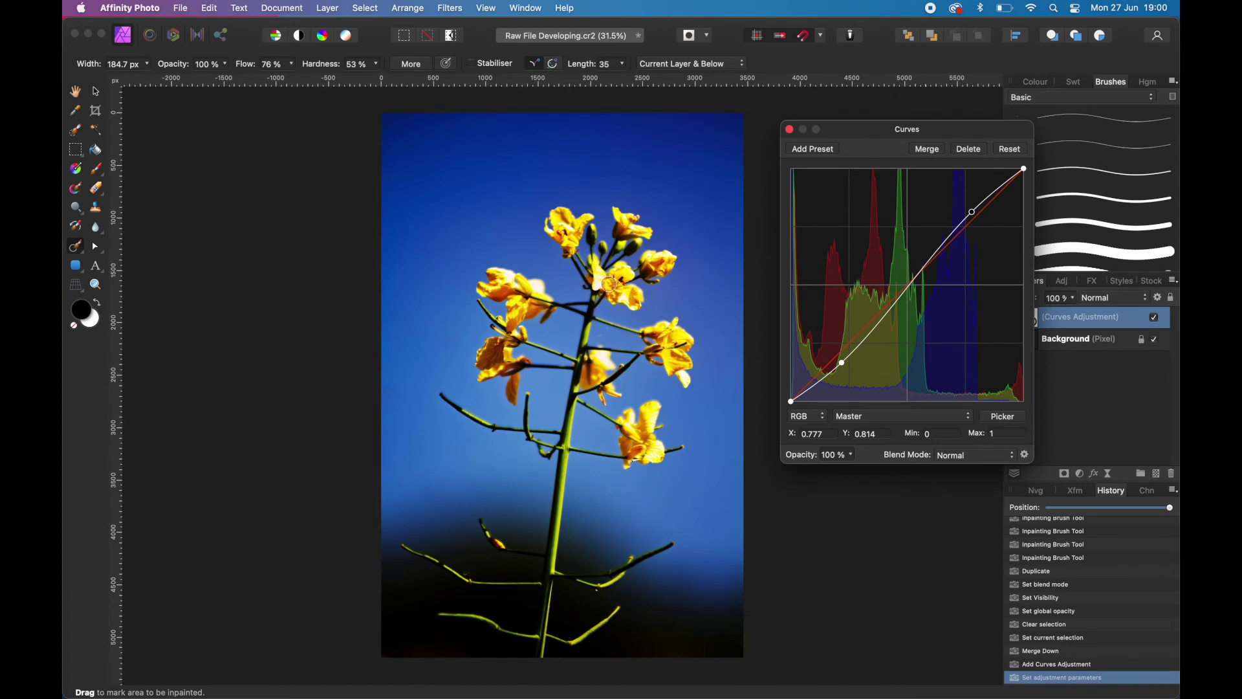
click(789, 129)
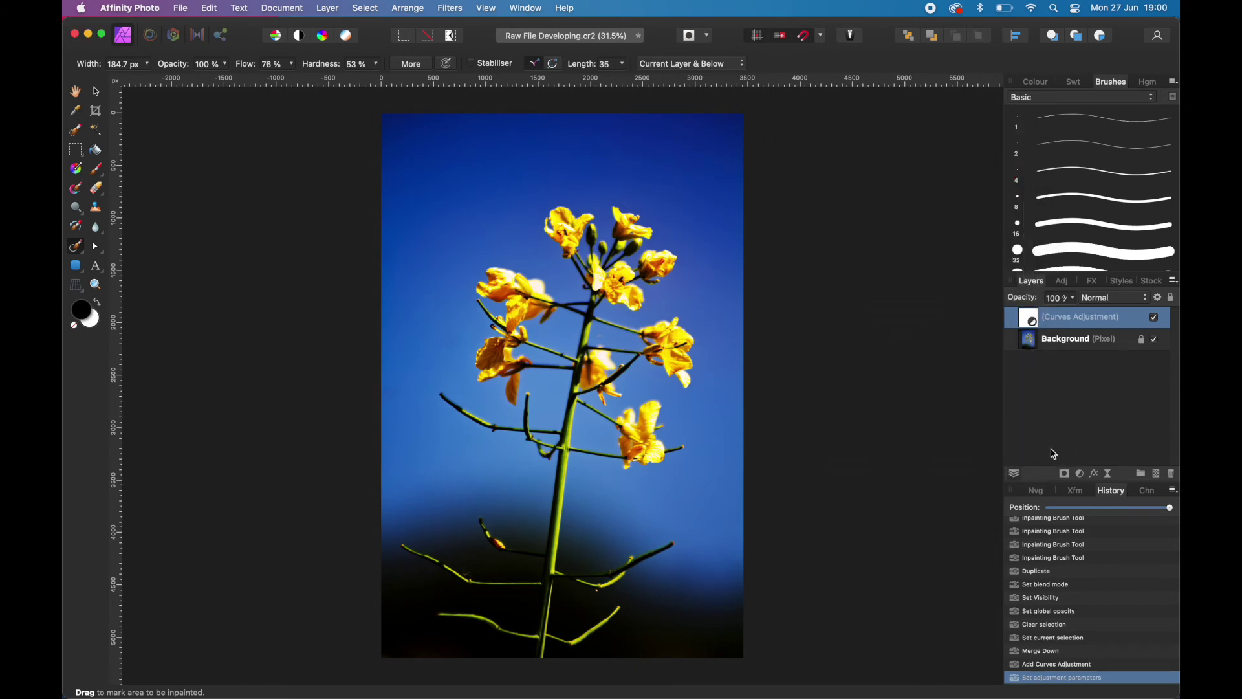
- Add an HSL Shift adjustment layer and target its blue hue range
click(1080, 475)
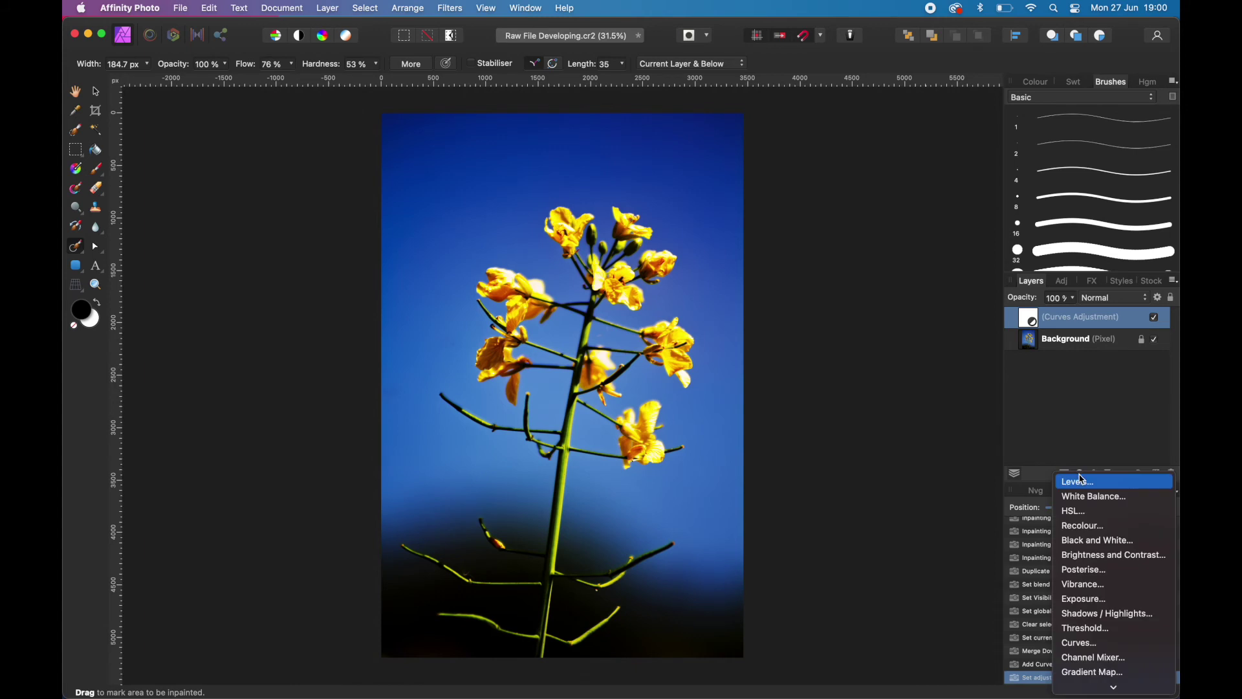
click(1075, 511)
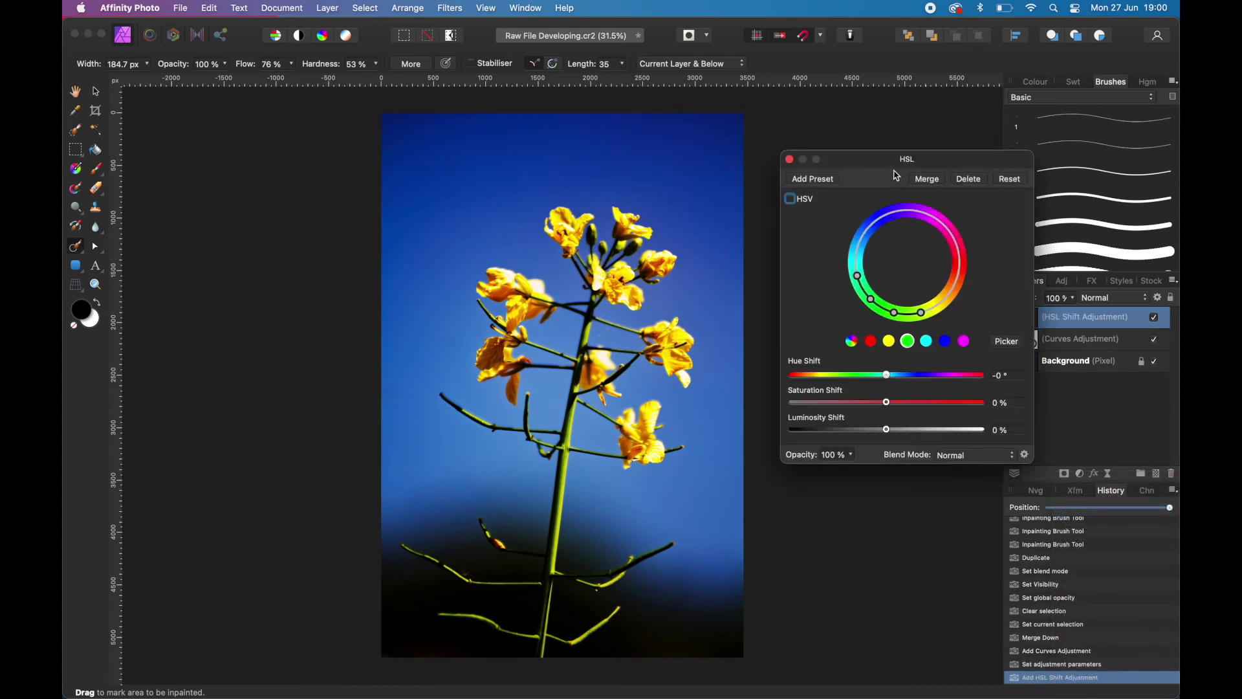
drag(880, 162, 879, 115)
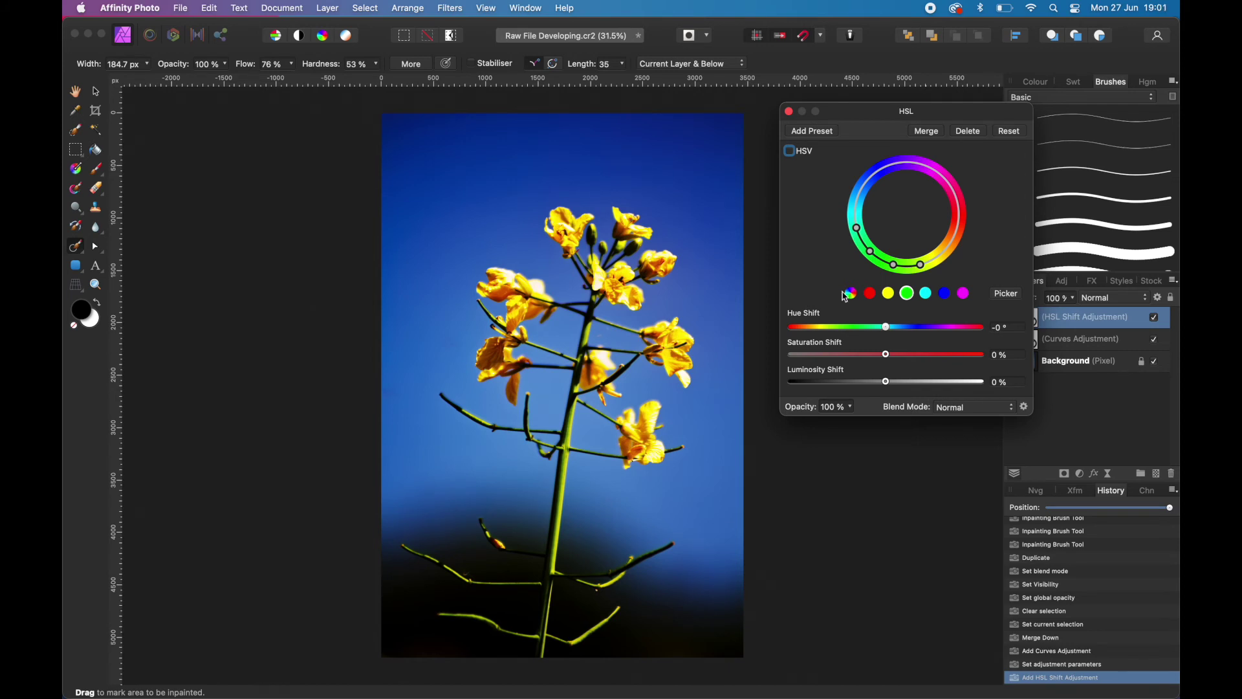
click(1006, 294)
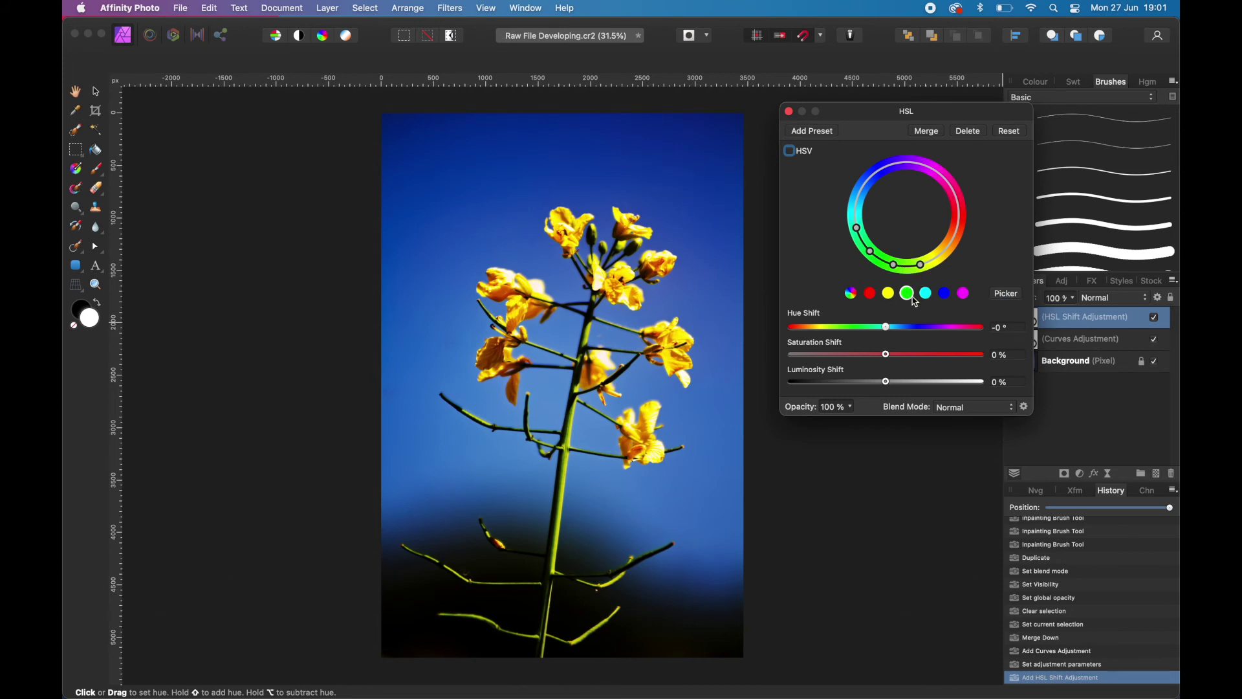
click(945, 297)
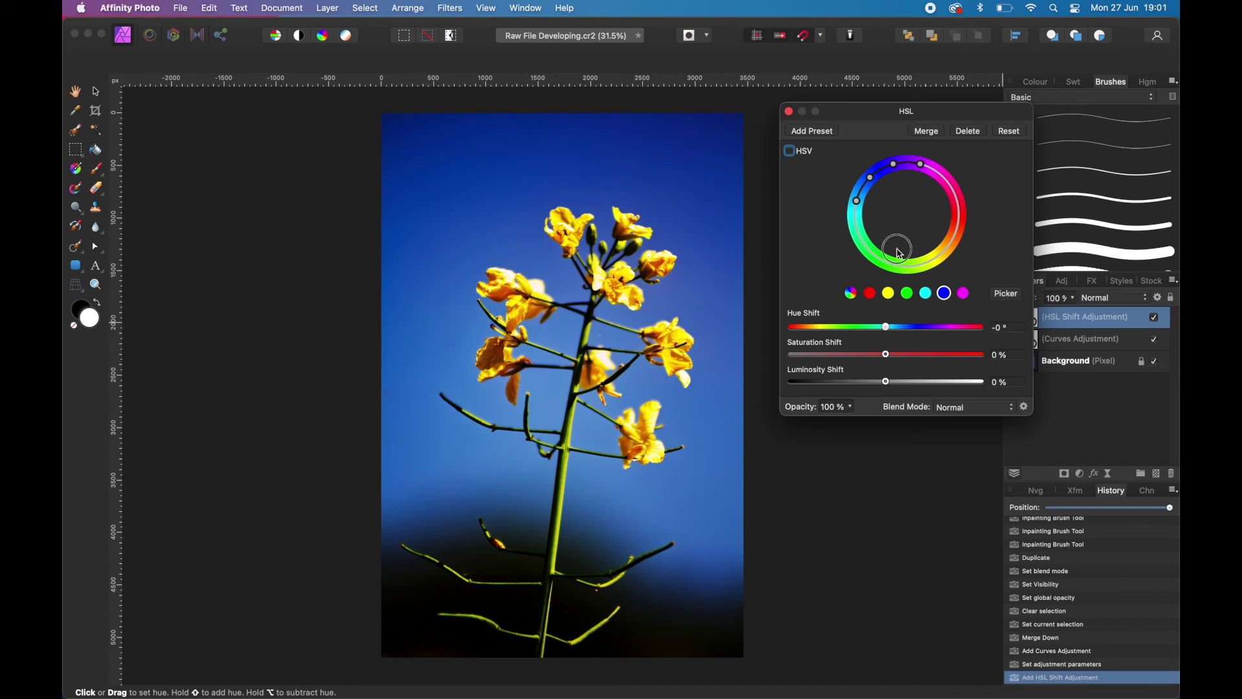
click(1007, 296)
click(1007, 295)
- Pick the blue sky as the target hue, preview the range, and settle Saturation Shift at 18%
click(1006, 296)
click(683, 144)
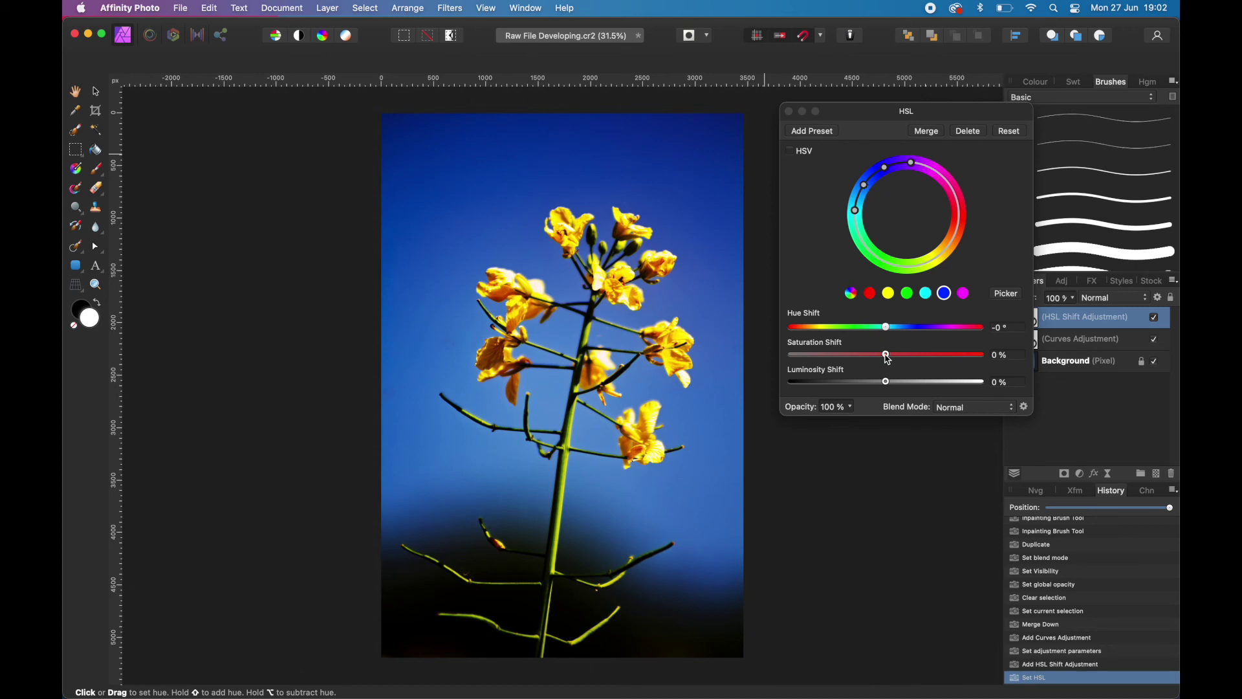
drag(888, 358, 789, 353)
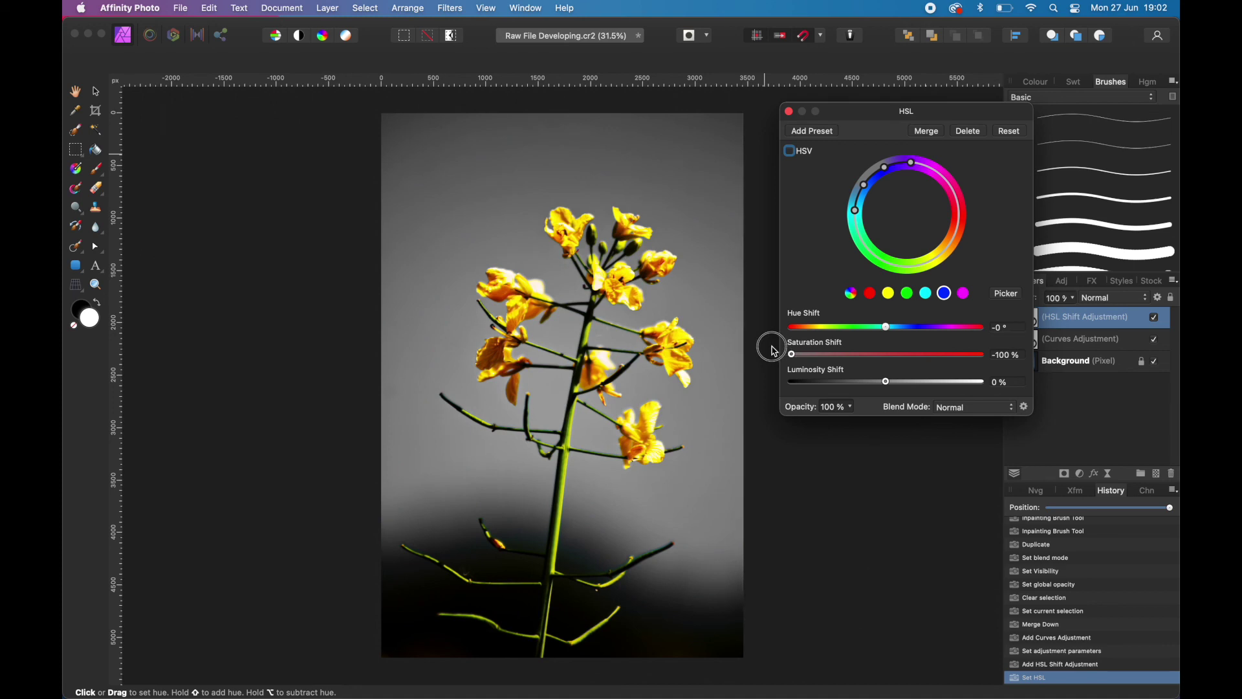
drag(792, 353, 932, 358)
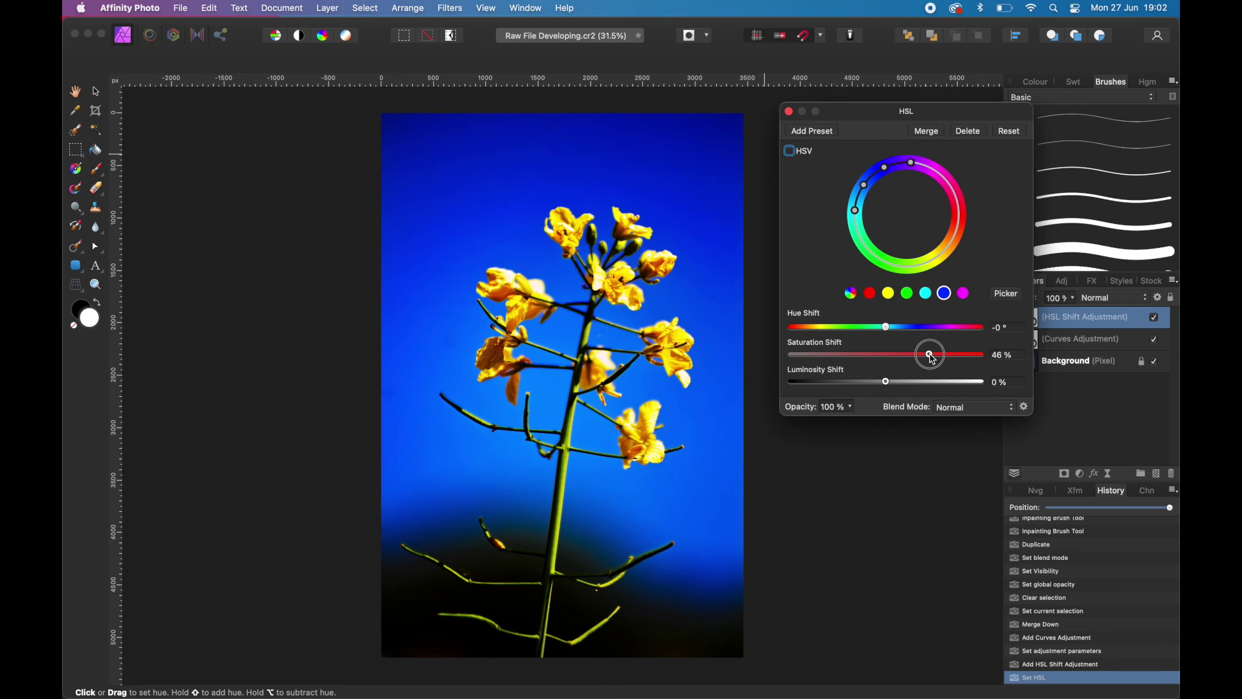
drag(933, 359, 905, 356)
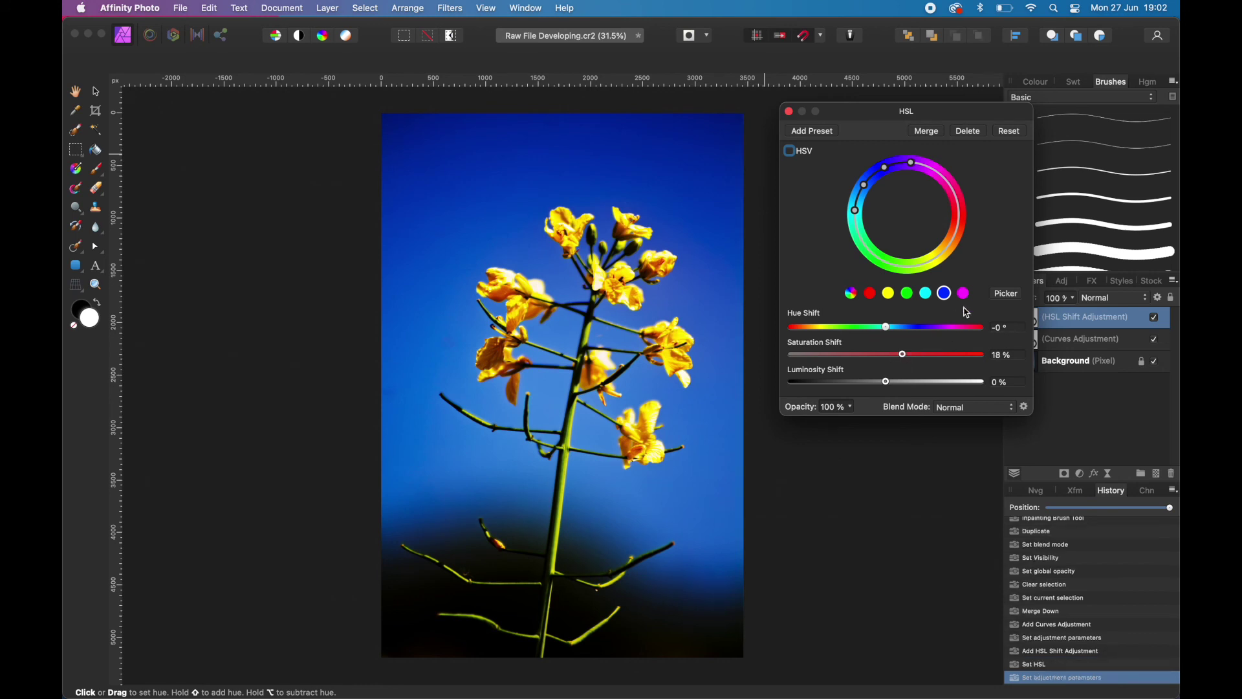
click(1004, 295)
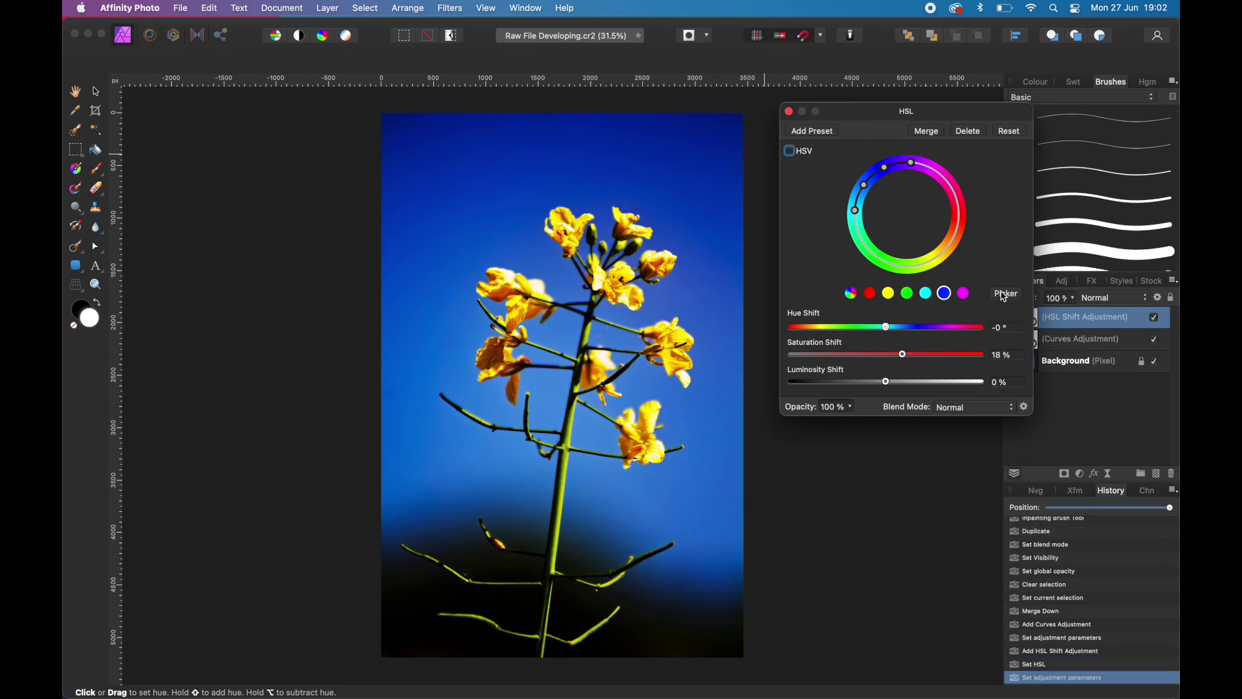
- Pick the yellow flowers as the target hue, set their saturation boost to about 17%, and close HSL
click(655, 256)
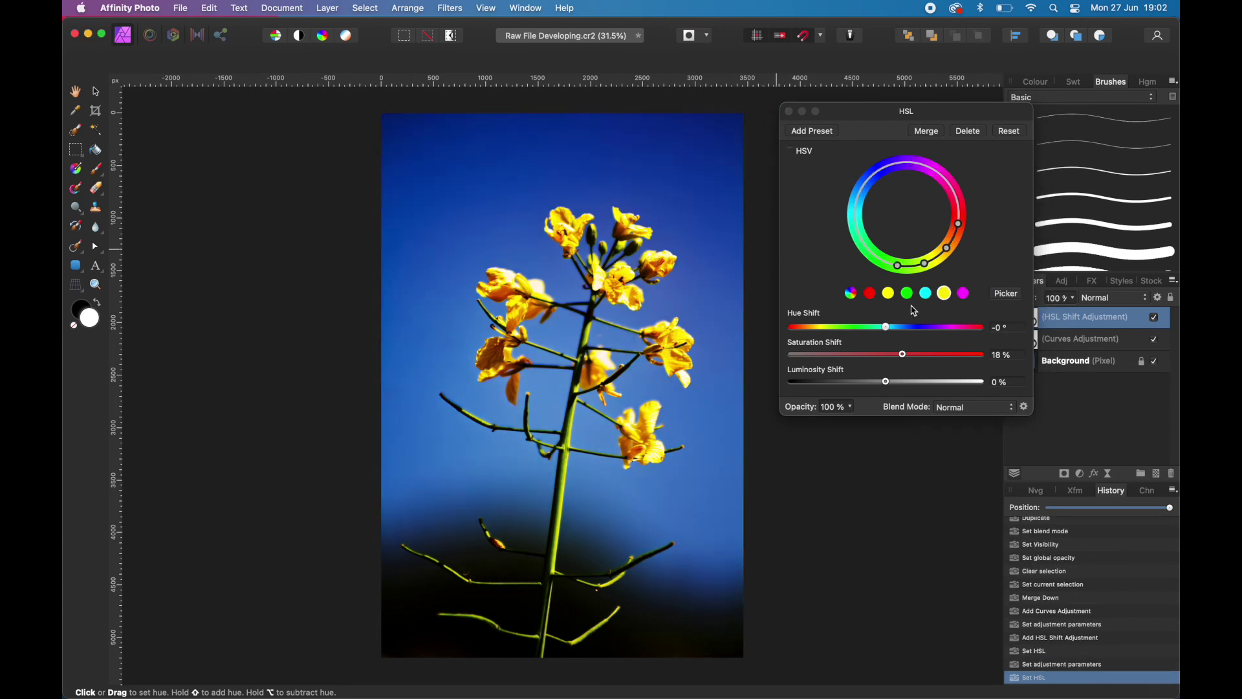
click(903, 356)
mouse_move(904, 356)
mouse_down()
mouse_move(800, 360)
mouse_move(904, 362)
mouse_up()
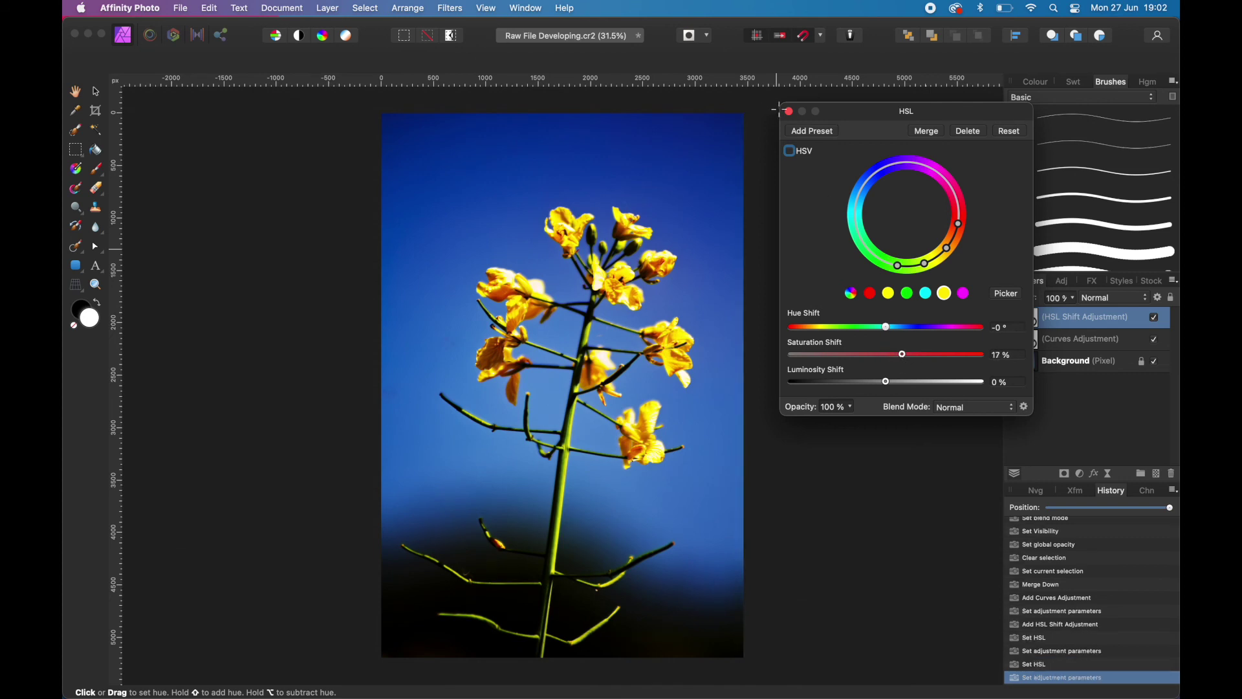
click(789, 112)
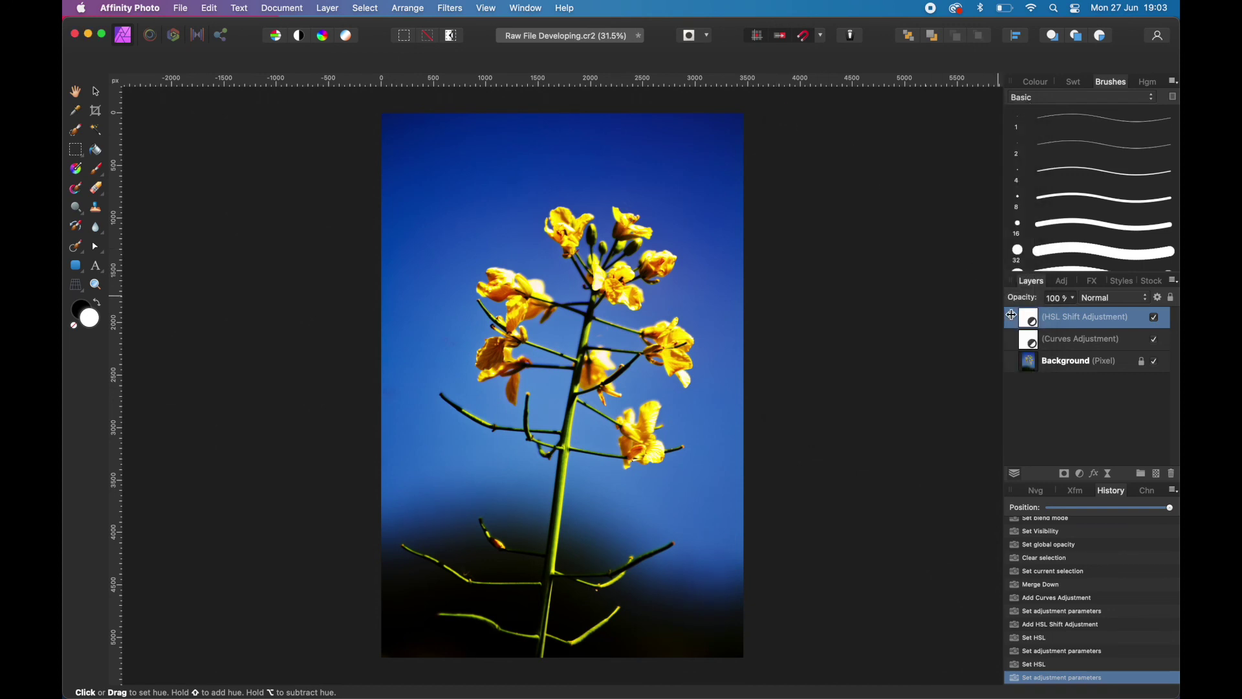